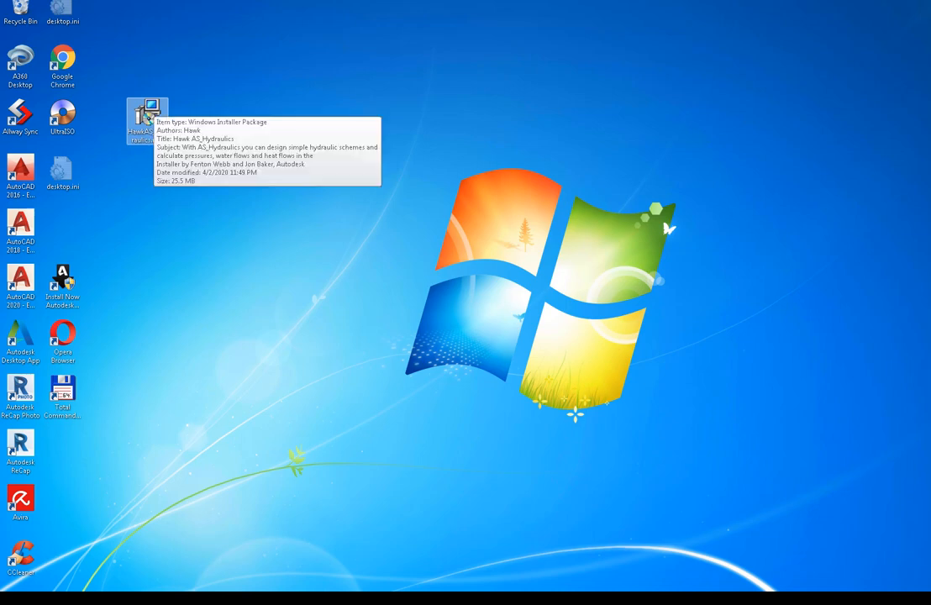
Step: Install the AS_Hydraulics 3.6.0 plug-in from its installer package on the desktop
{"action": "double_click", "coordinate": [147, 119]}
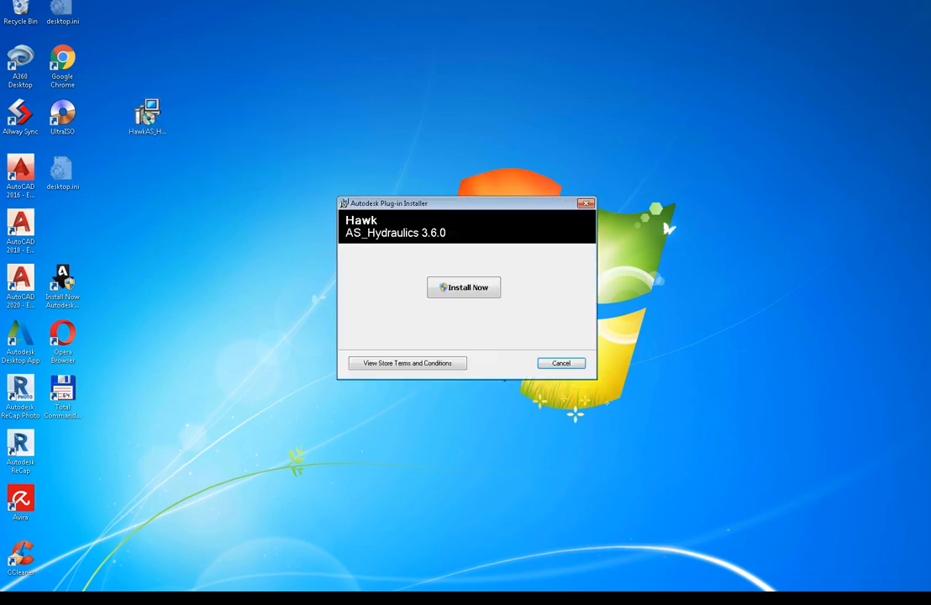
{"action": "left_click", "coordinate": [464, 288]}
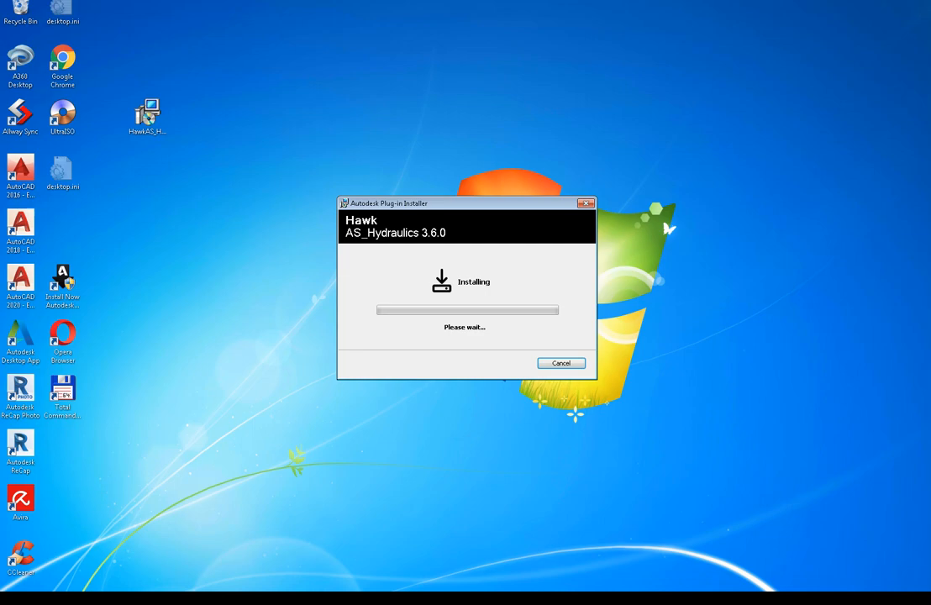
{"action": "key", "text": "Return"}
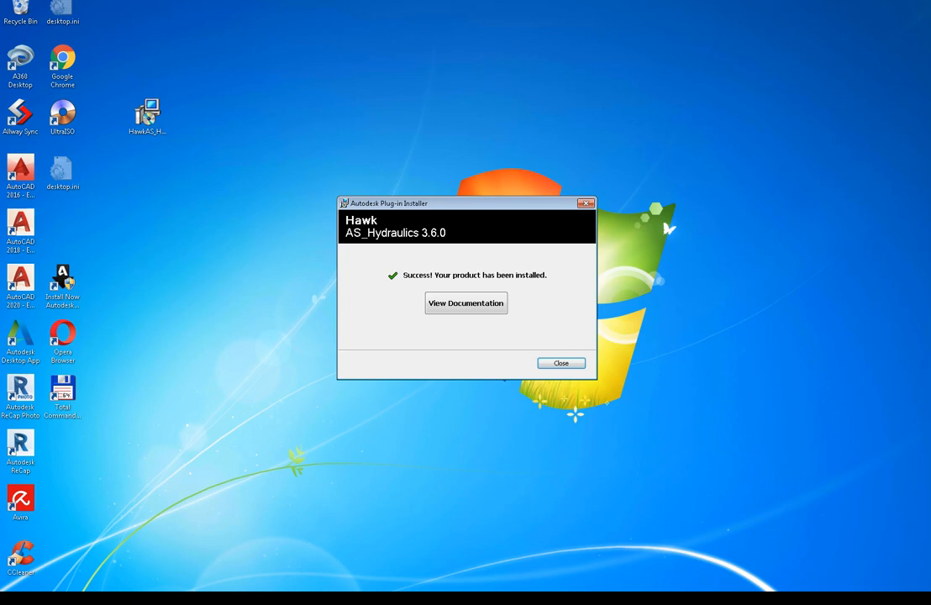
Step: Read the plug-in's documentation and its detailed AS_Hydraulics_Help_En.htm page, and close the browser and the installer
{"action": "key", "text": "Tab"}
{"action": "key", "text": "Tab"}
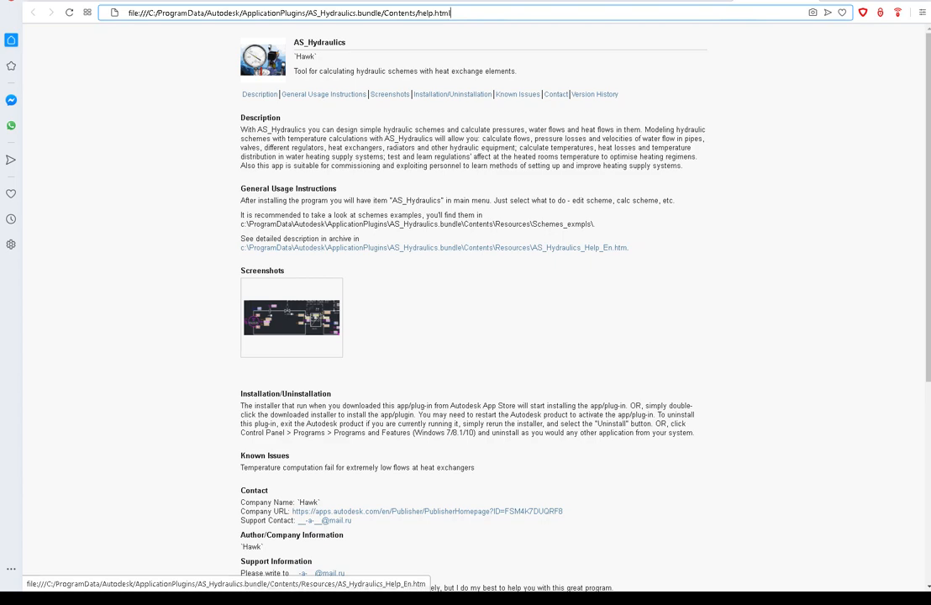
{"action": "scroll", "coordinate": [433, 247], "scroll_direction": "down", "scroll_amount": 4}
{"action": "scroll", "coordinate": [433, 247], "scroll_direction": "up", "scroll_amount": 4}
{"action": "left_click", "coordinate": [434, 247]}
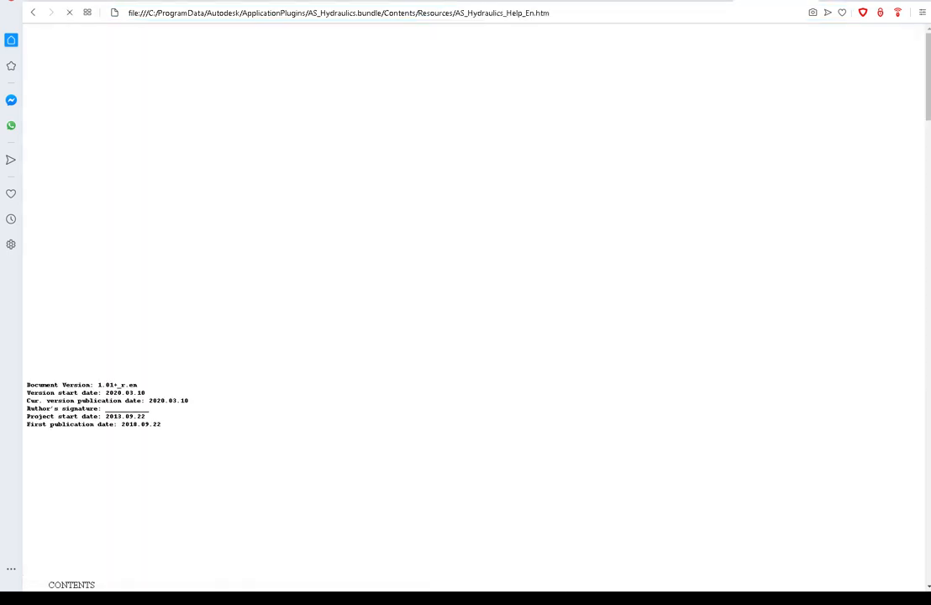
{"action": "scroll", "coordinate": [466, 302], "scroll_direction": "down", "scroll_amount": 15}
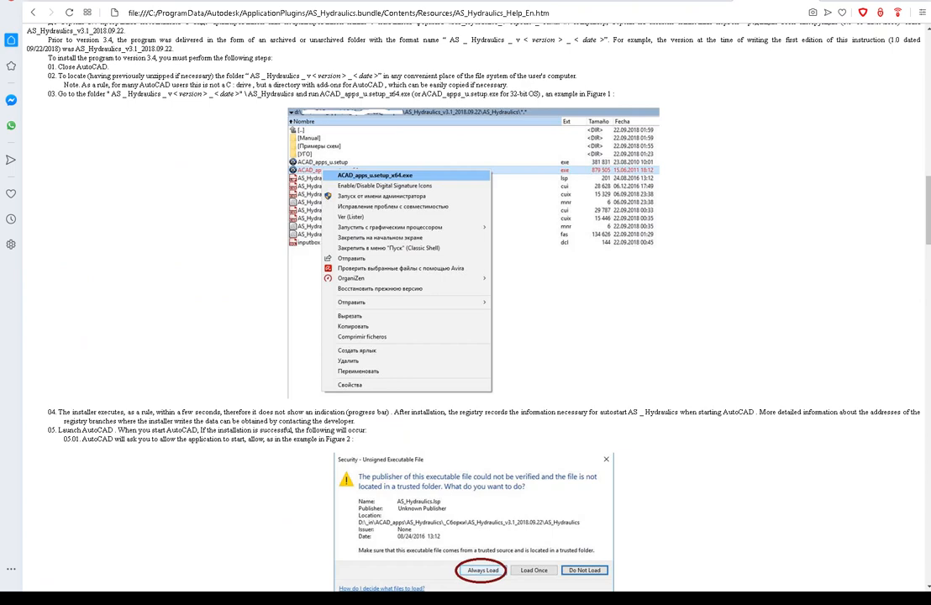
{"action": "key", "text": "alt+F4"}
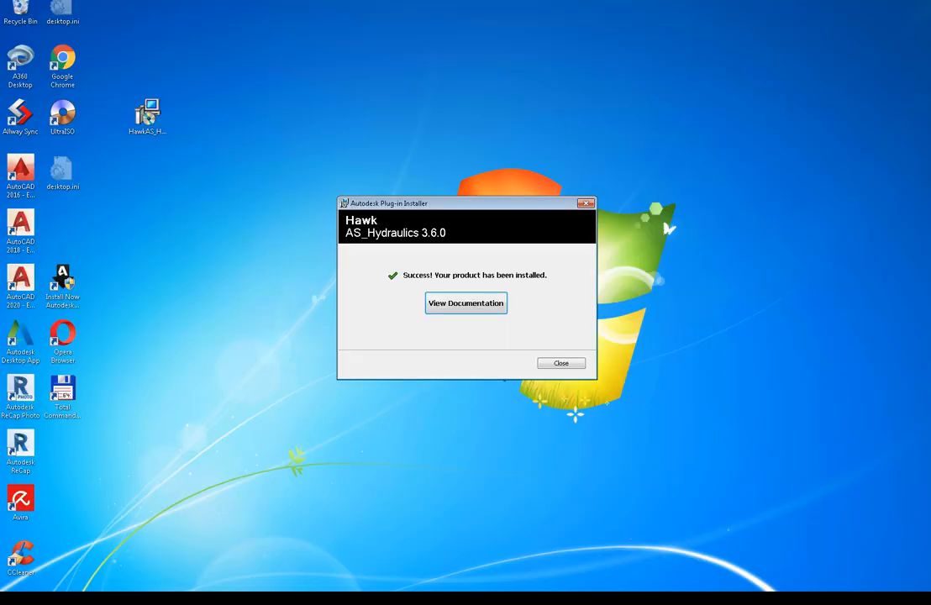
{"action": "left_click", "coordinate": [562, 363]}
{"action": "left_click", "coordinate": [147, 116]}
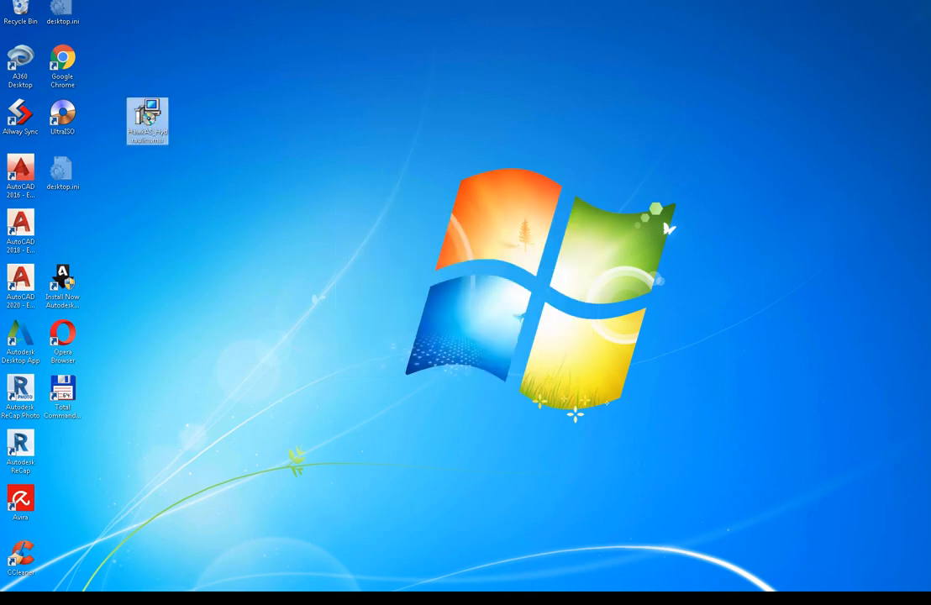
Step: Start AutoCAD 2018 and run it under the trial license without activating
{"action": "key", "text": "super"}
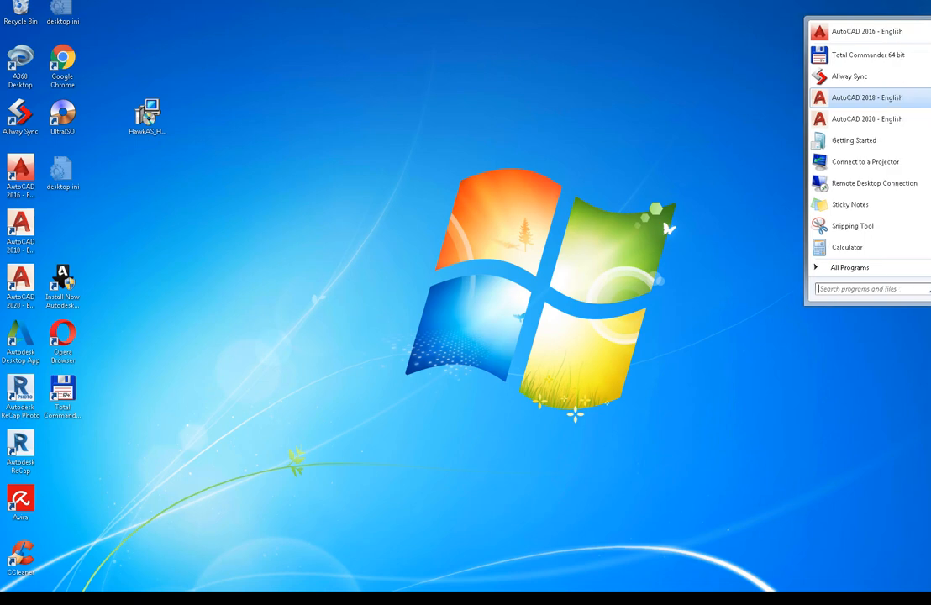
{"action": "key", "text": "Return"}
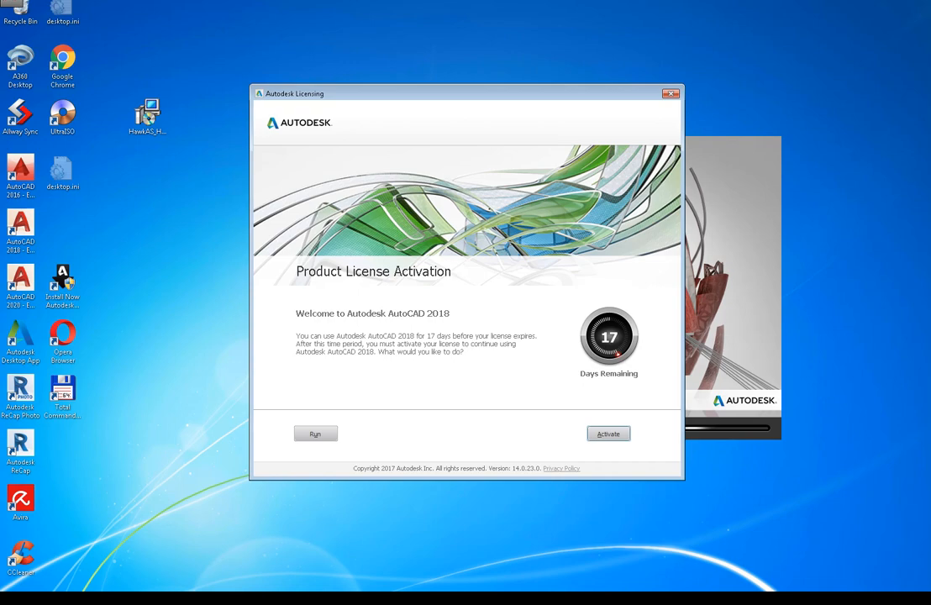
{"action": "left_click", "coordinate": [315, 434]}
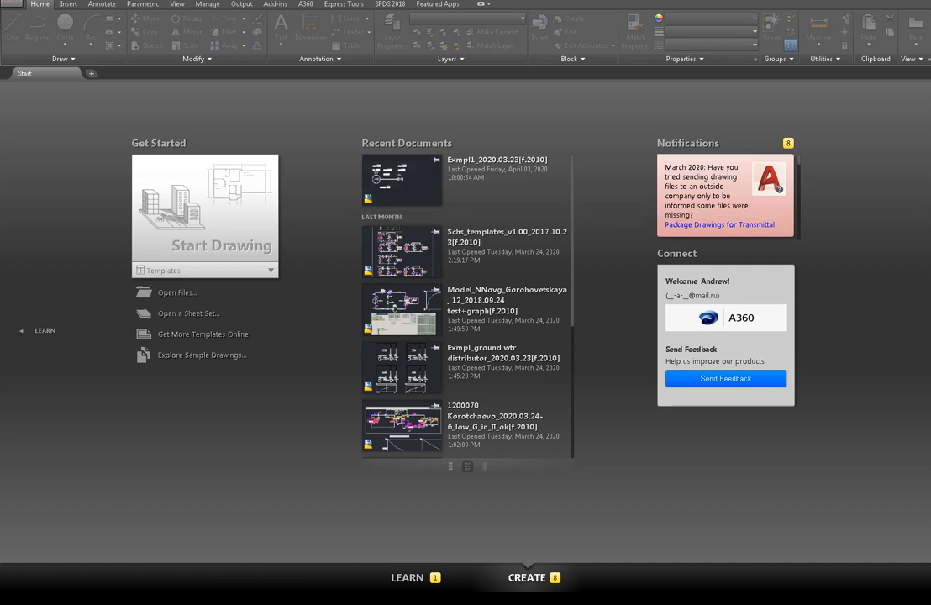
Step: Create a new drawing from the acad.dwt template and display the add-in commands
{"action": "key", "text": "ctrl+n"}
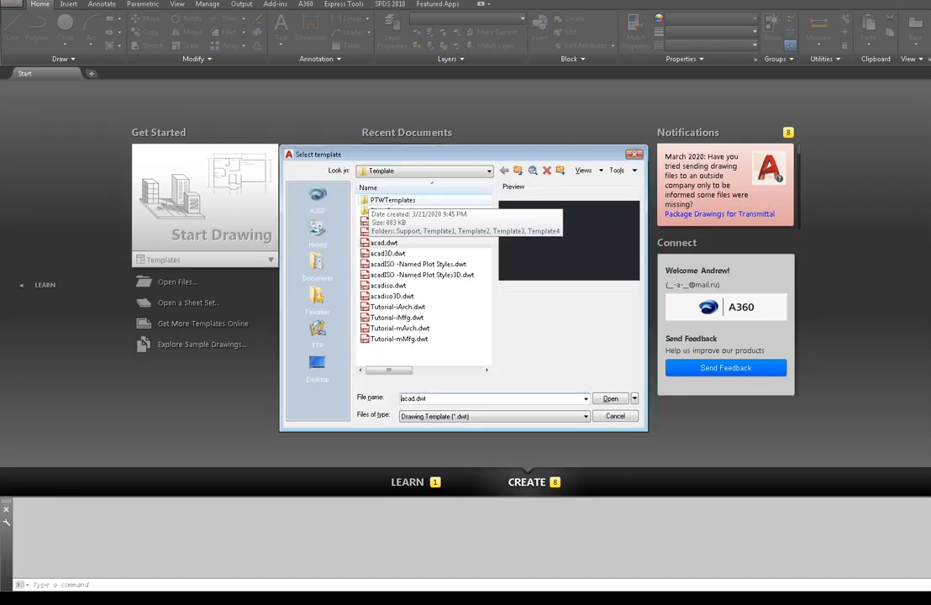
{"action": "key", "text": "Return"}
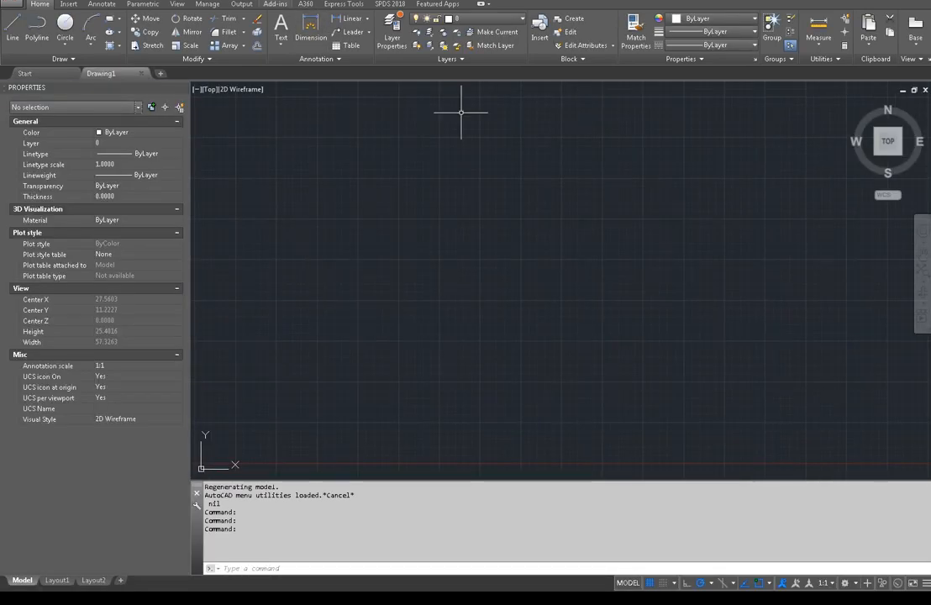
{"action": "left_click", "coordinate": [275, 4]}
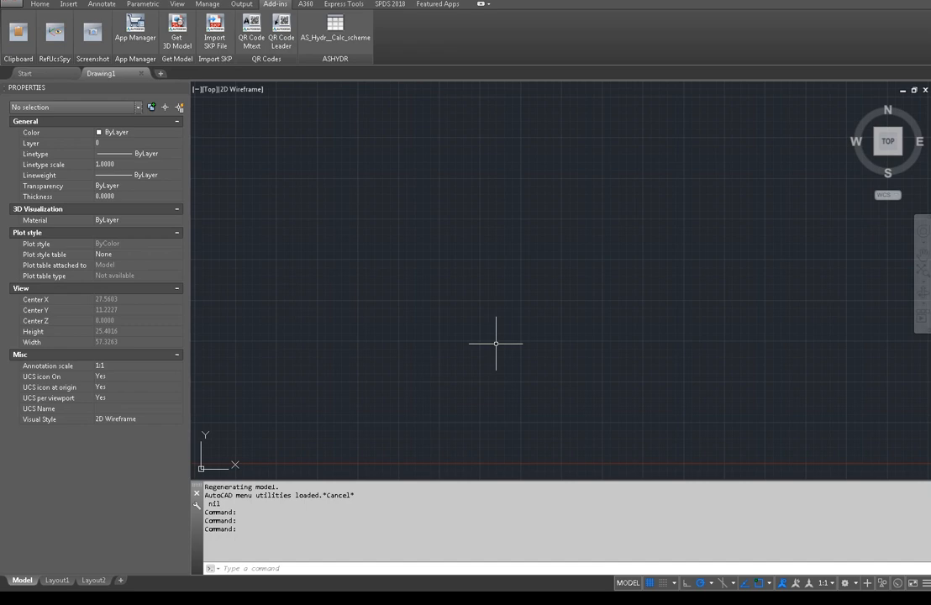
Step: Show the classic menu bar by setting the MENUBAR variable to 1
{"action": "type", "text": "MENU"}
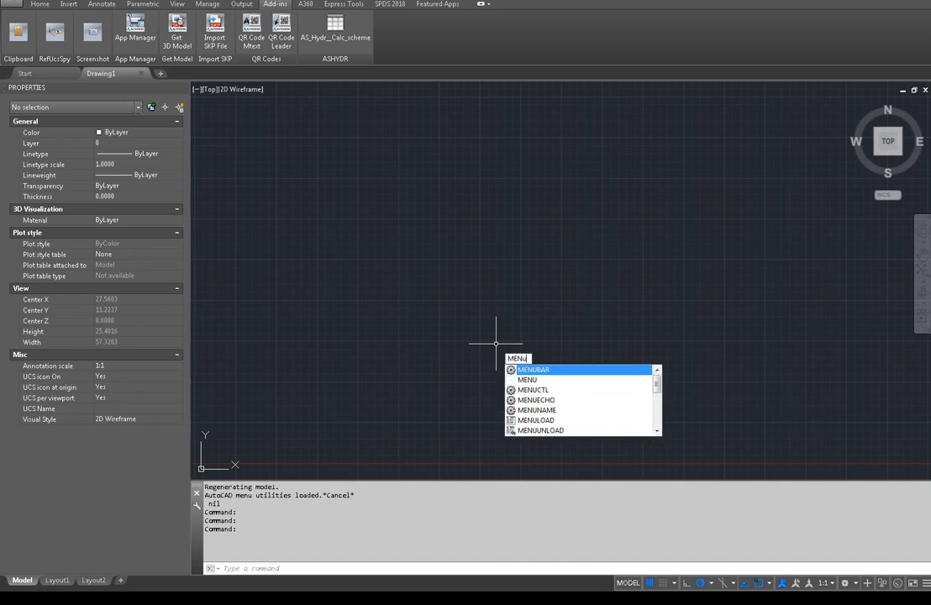
{"action": "type", "text": "BAR"}
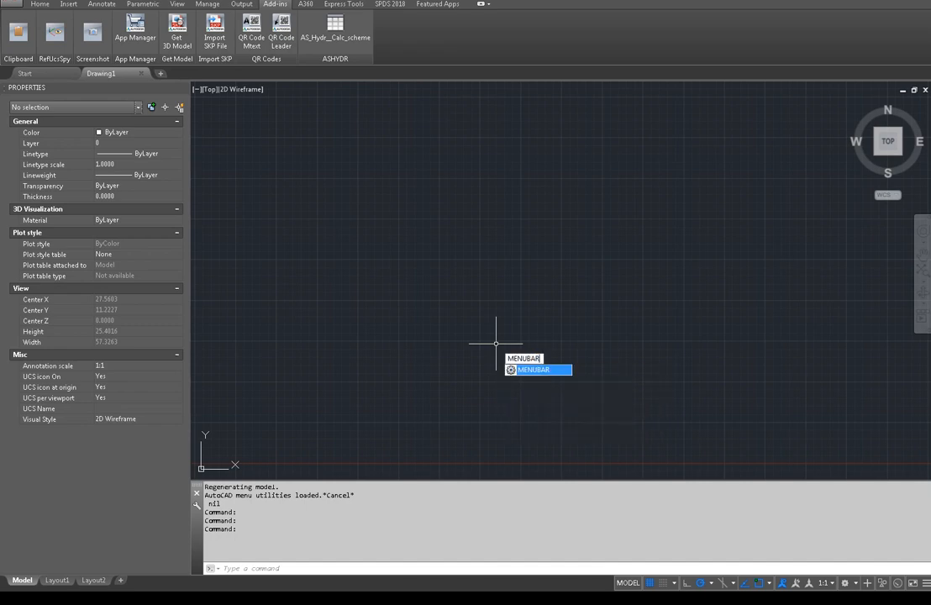
{"action": "key", "text": "Return"}
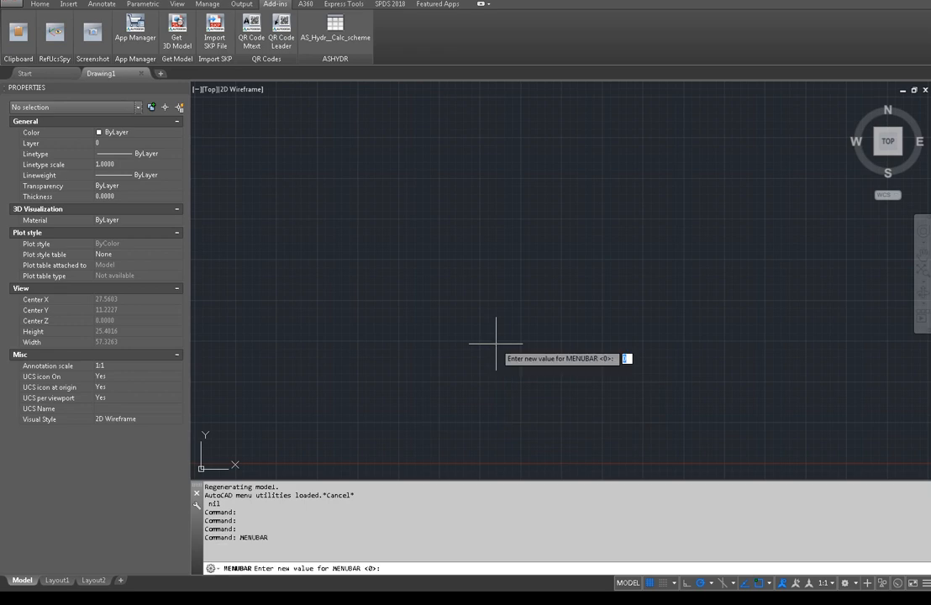
{"action": "type", "text": "1"}
{"action": "key", "text": "Return"}
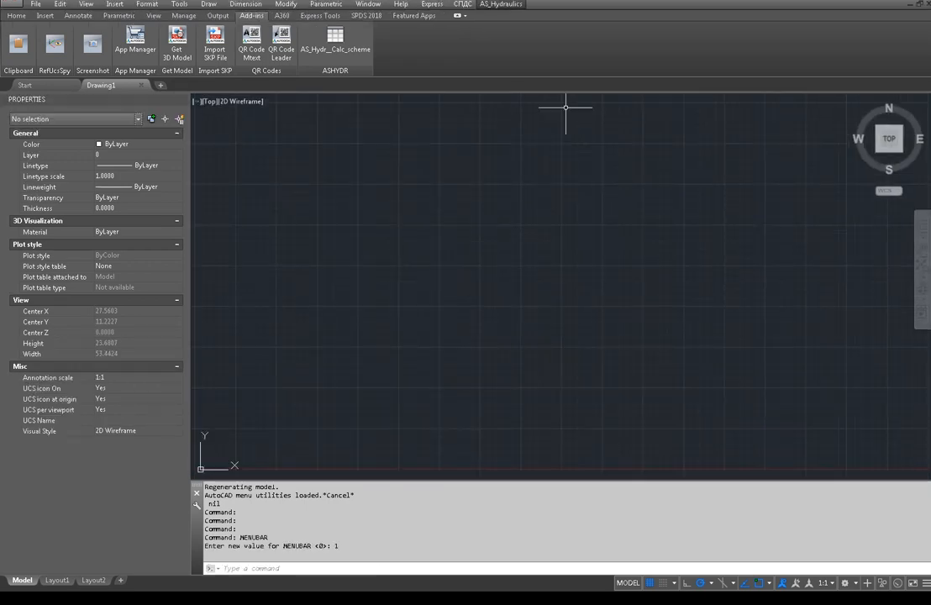
Step: Look through the AS_Hydraulics scheme editing commands without starting any of them
{"action": "left_click", "coordinate": [501, 5]}
{"action": "mouse_move", "coordinate": [521, 17]}
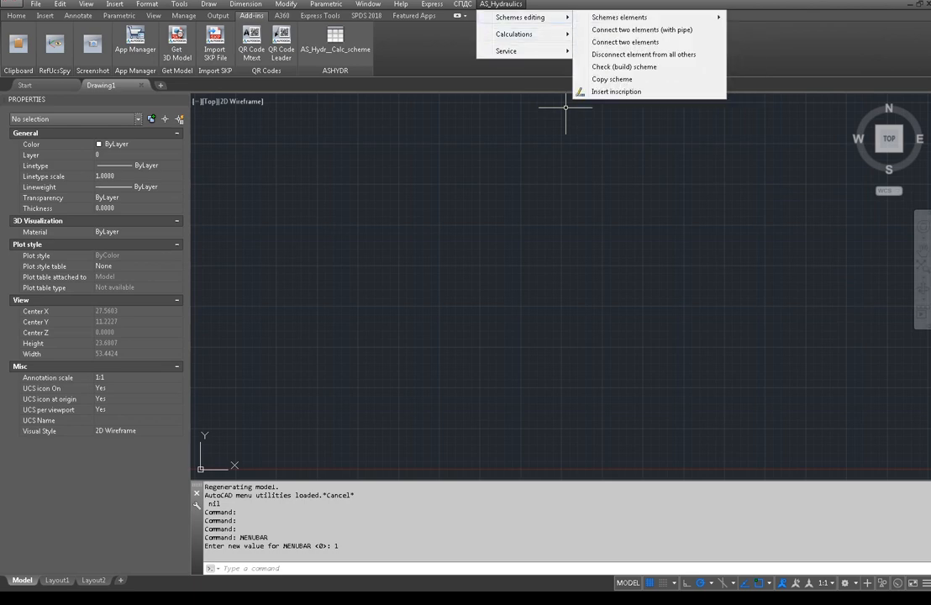
{"action": "mouse_move", "coordinate": [620, 16]}
{"action": "left_click", "coordinate": [647, 334]}
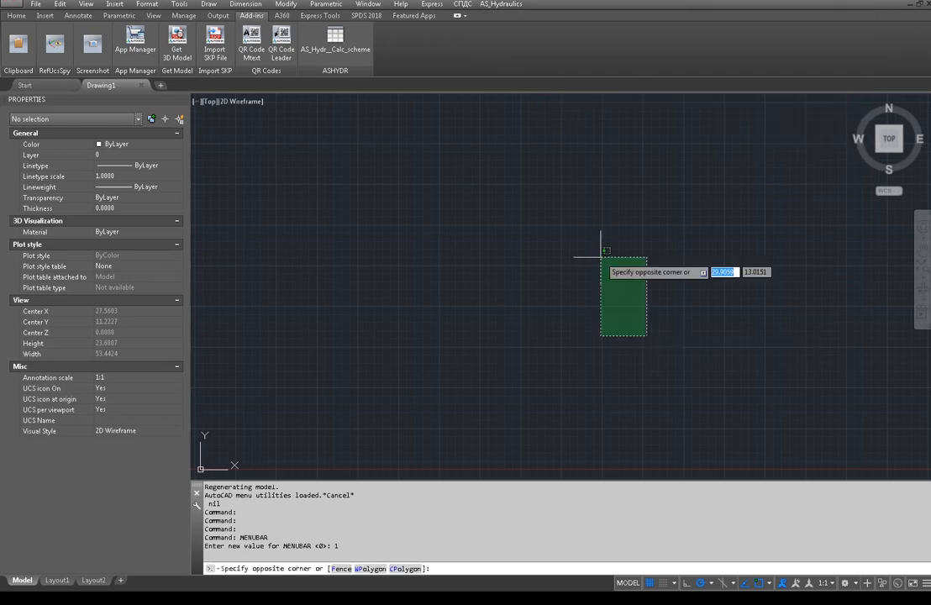
{"action": "left_click", "coordinate": [554, 193]}
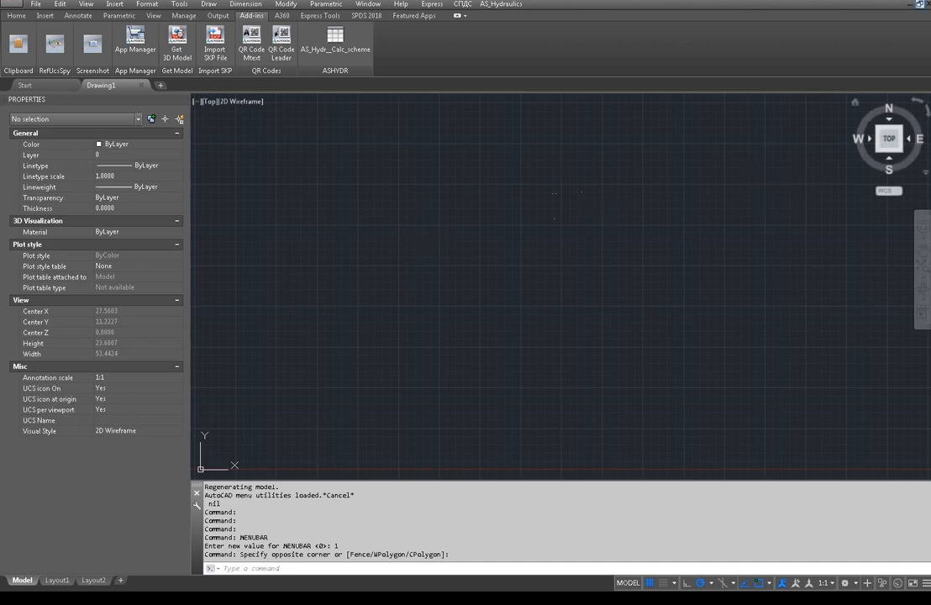
Step: Close the blank drawing and open Exmpl1_2020.03.23[f.2010].dwg from the Schemes_exmpls folder of AS_Hydraulics.bundle
{"action": "left_click", "coordinate": [928, 4]}
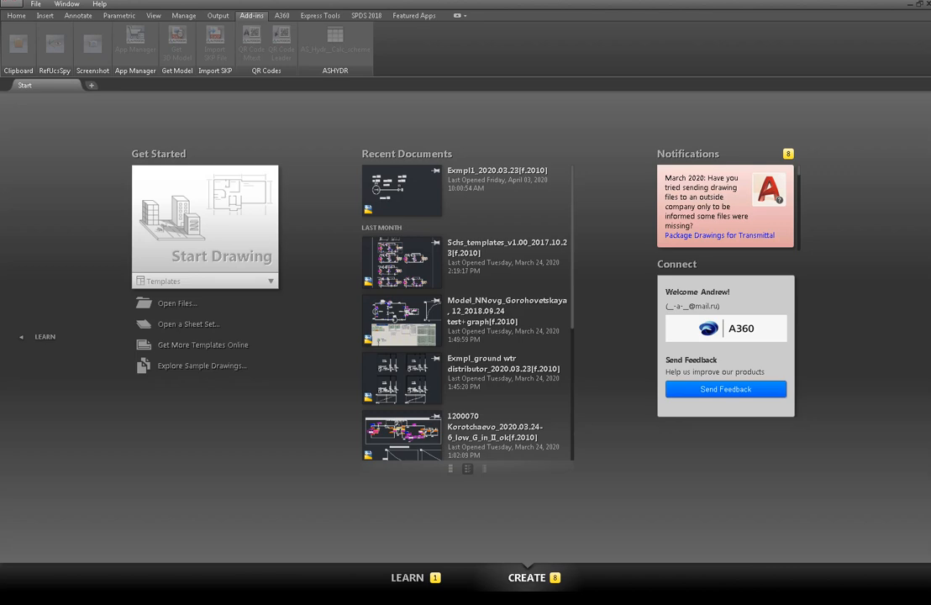
{"action": "key", "text": "ctrl+o"}
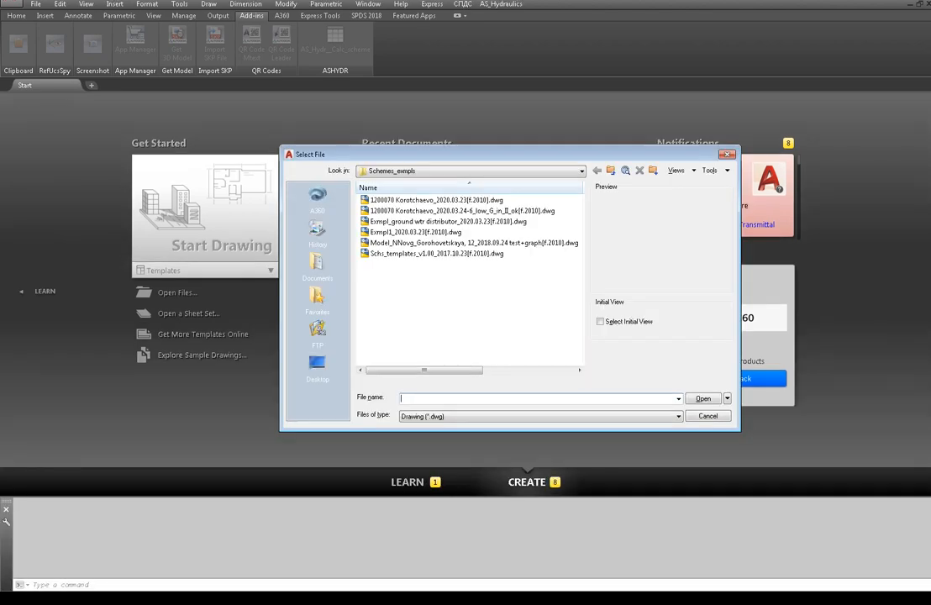
{"action": "left_click", "coordinate": [580, 172]}
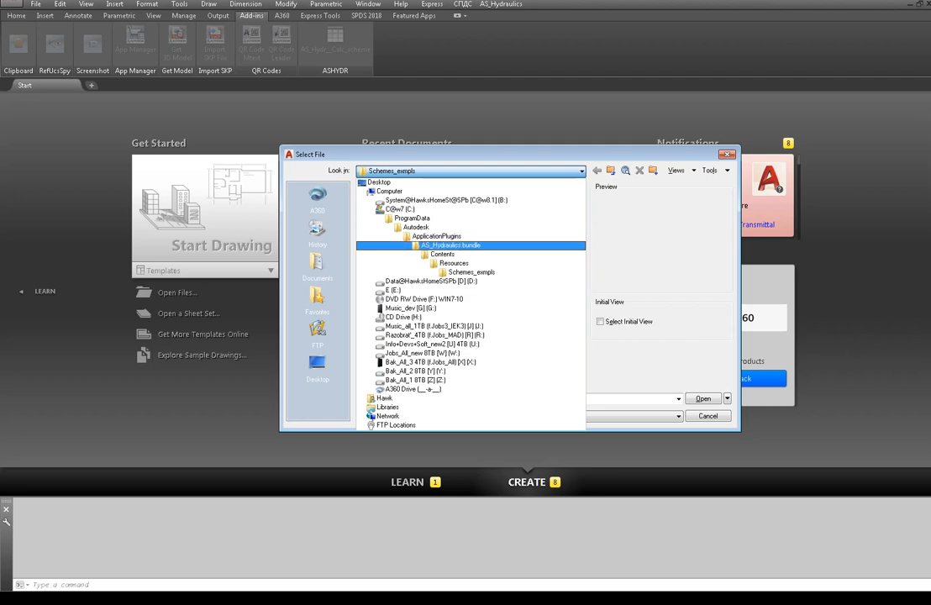
{"action": "key", "text": "Down"}
{"action": "key", "text": "Down"}
{"action": "key", "text": "Down"}
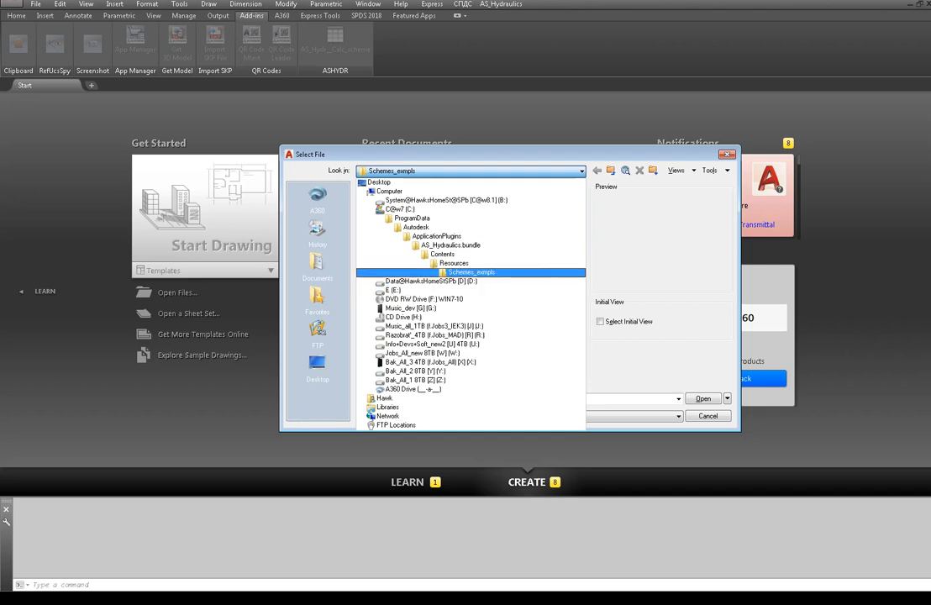
{"action": "key", "text": "Return"}
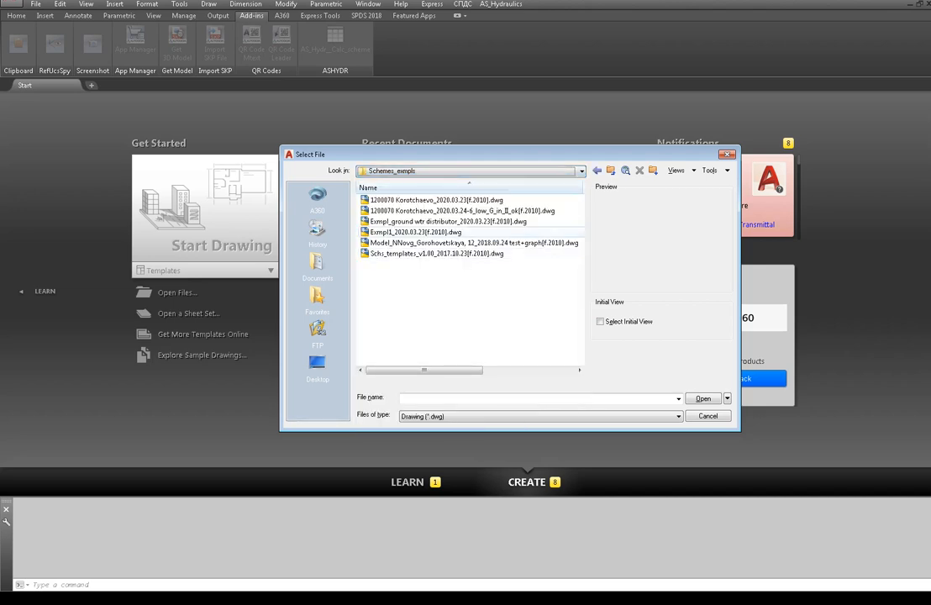
{"action": "left_click", "coordinate": [417, 233]}
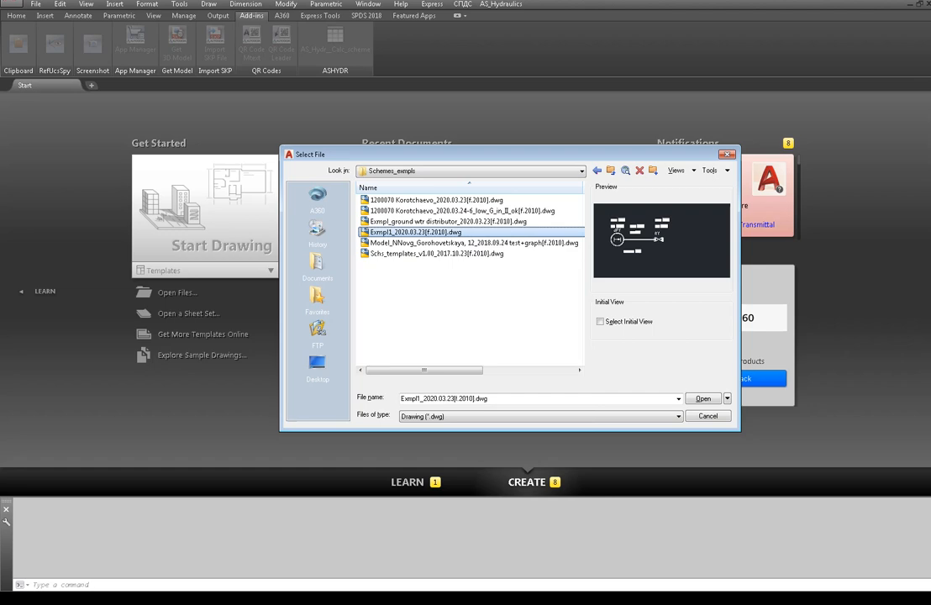
{"action": "key", "text": "Return"}
{"action": "key", "text": "Return"}
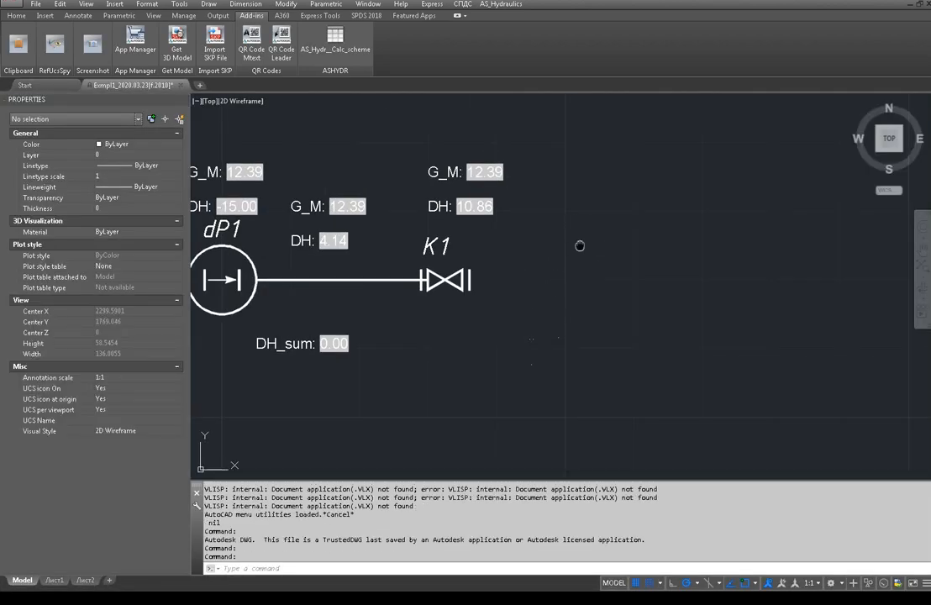
Step: Inspect the properties and attributes of the dP1 pressure source block, and deselect it
{"action": "mouse_move", "coordinate": [580, 246]}
{"action": "middle_mouse_down"}
{"action": "mouse_move", "coordinate": [628, 286]}
{"action": "mouse_move", "coordinate": [712, 280]}
{"action": "middle_mouse_up"}
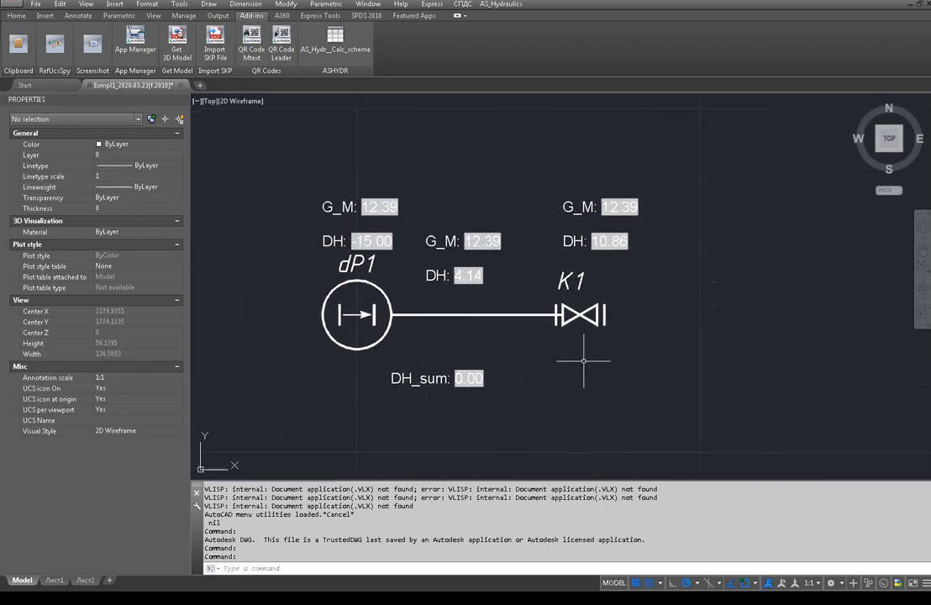
{"action": "middle_click_drag", "start_coordinate": [586, 352], "coordinate": [662, 305]}
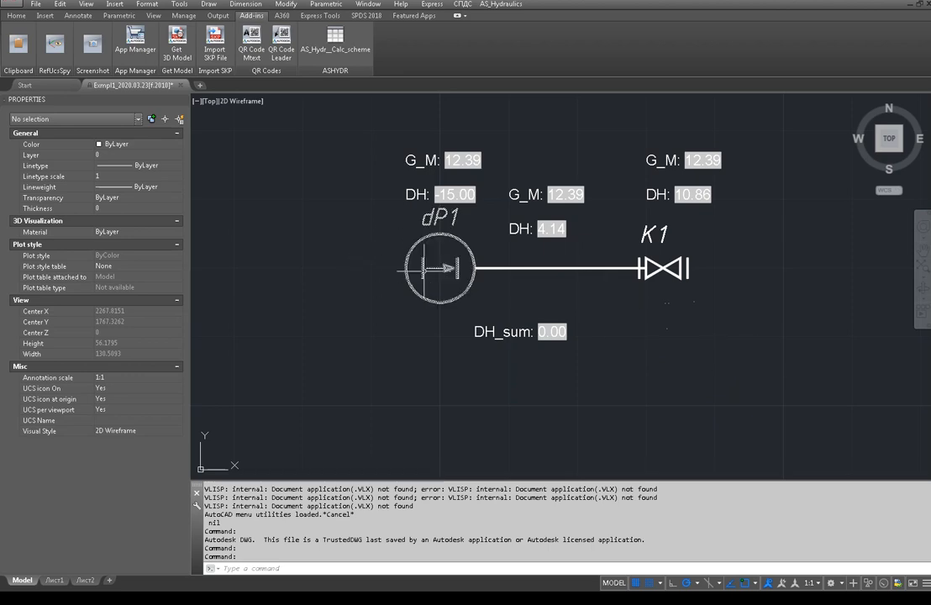
{"action": "left_click", "coordinate": [418, 268]}
{"action": "left_click", "coordinate": [392, 243]}
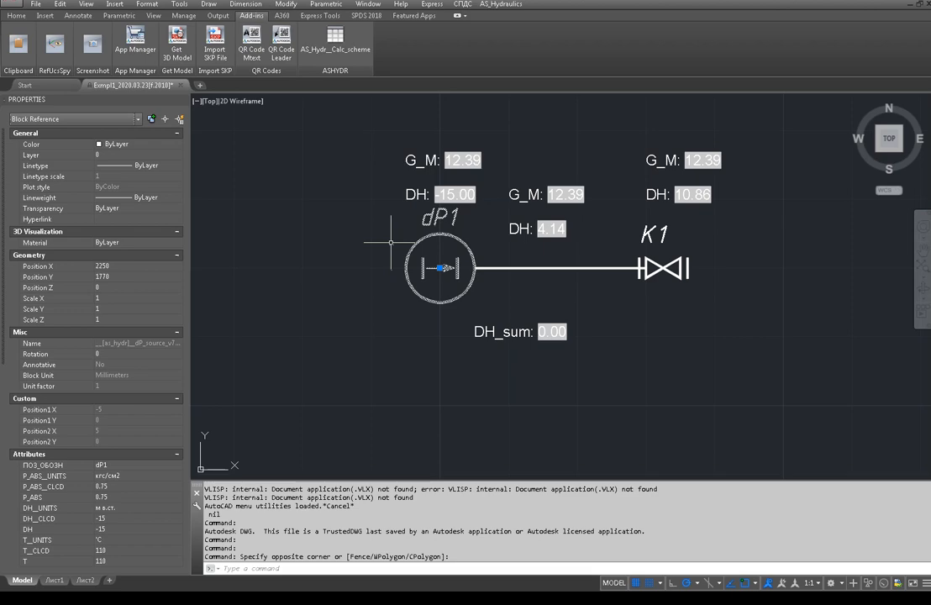
{"action": "key", "text": "Escape"}
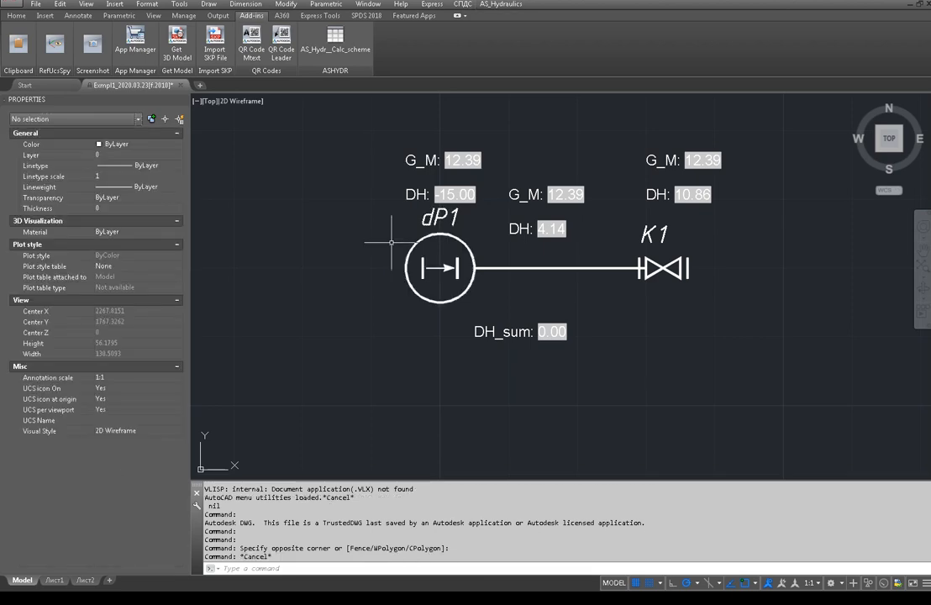
Step: Inspect the properties and attributes of the K1 two-way valve block, and deselect it
{"action": "left_click", "coordinate": [686, 276]}
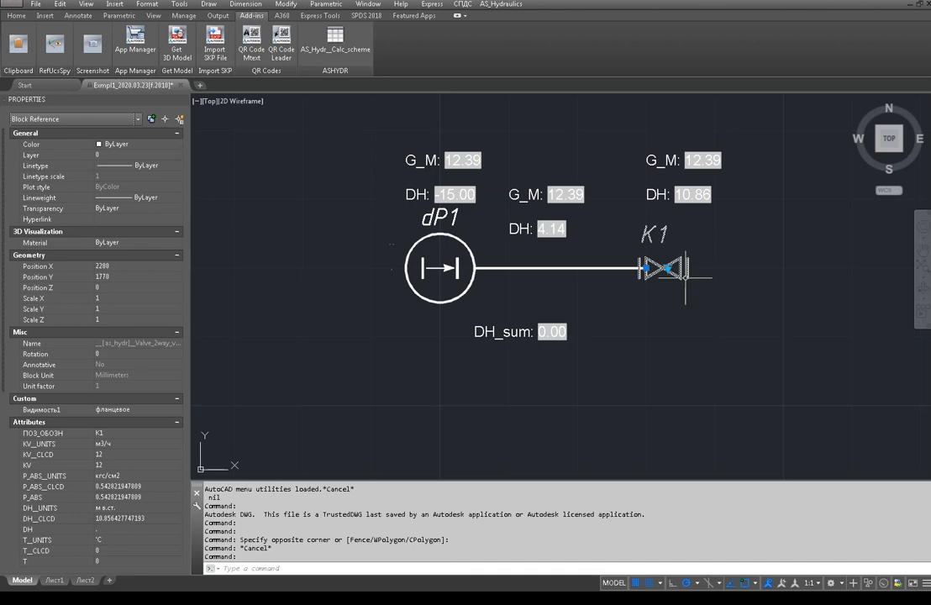
{"action": "scroll", "coordinate": [686, 276], "scroll_direction": "up", "scroll_amount": 2}
{"action": "scroll", "coordinate": [686, 276], "scroll_direction": "down", "scroll_amount": 2}
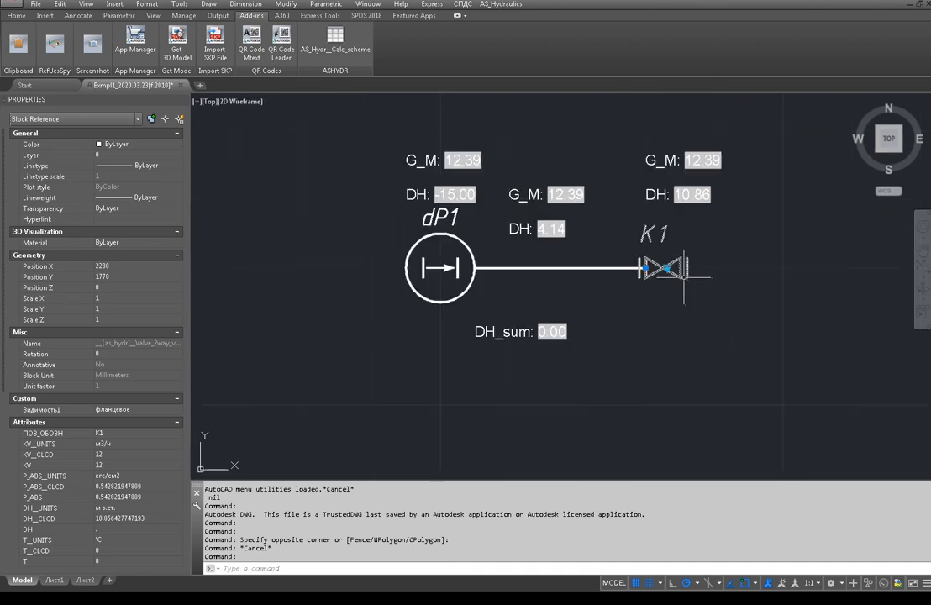
{"action": "key", "text": "Escape"}
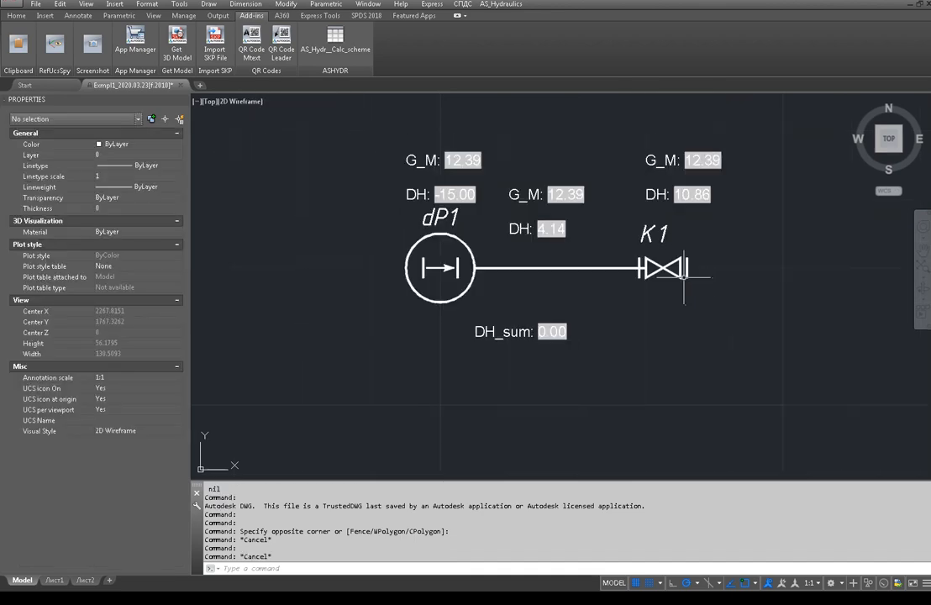
Step: Inspect the properties and attributes of the pipe between dP1 and K1, try to open its object editor, and deselect it
{"action": "left_click", "coordinate": [582, 267]}
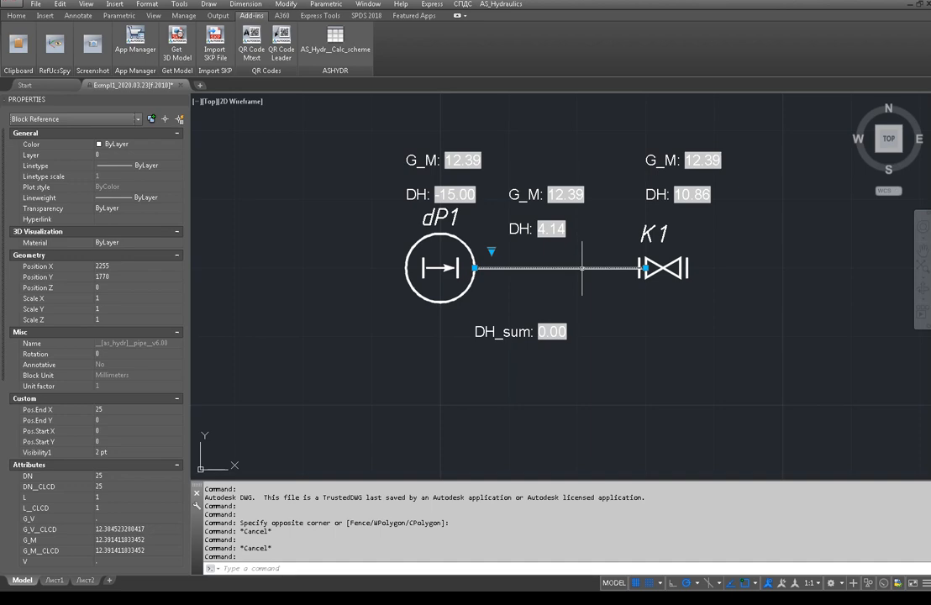
{"action": "key", "text": "Escape"}
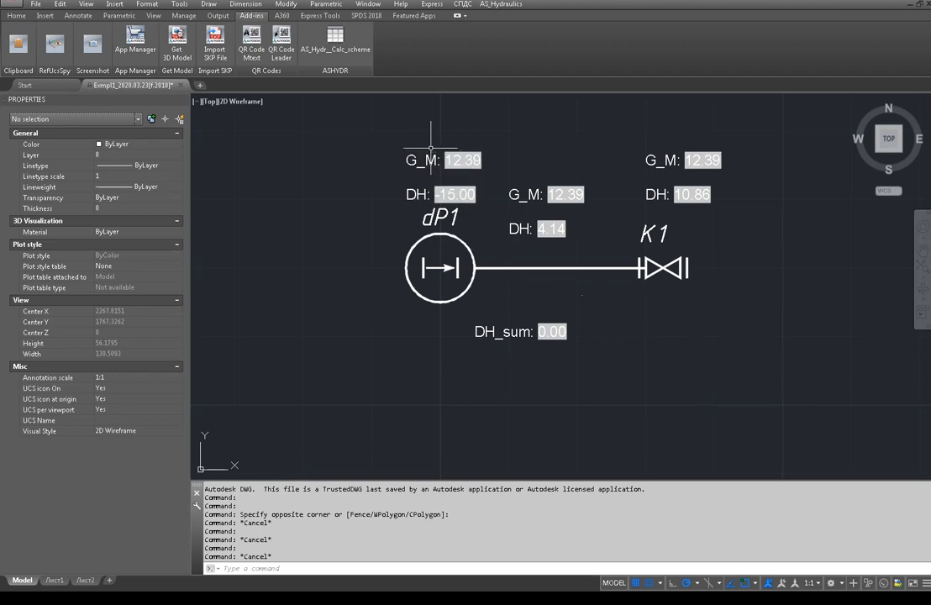
{"action": "left_click", "coordinate": [376, 142]}
{"action": "left_click", "coordinate": [312, 122]}
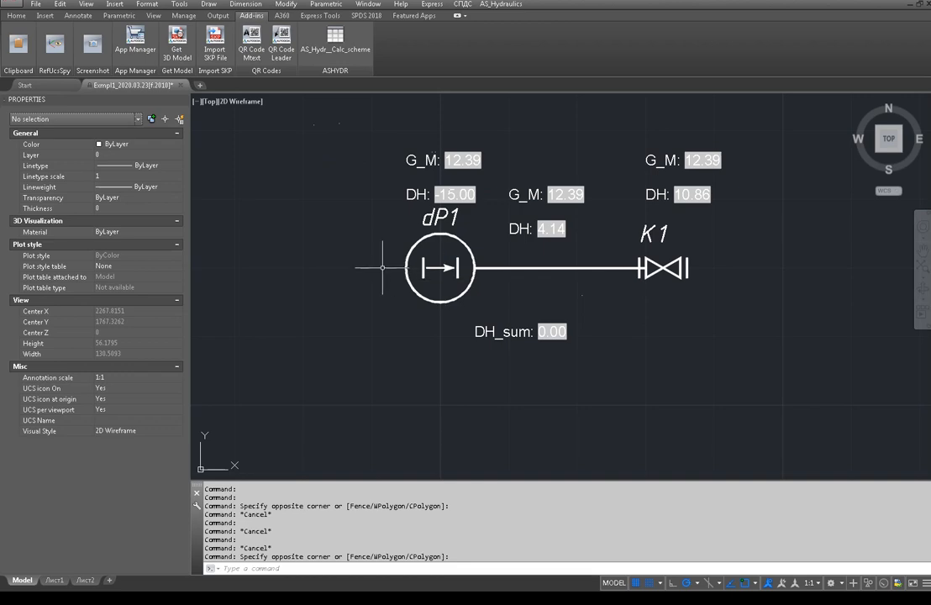
{"action": "double_click", "coordinate": [494, 267]}
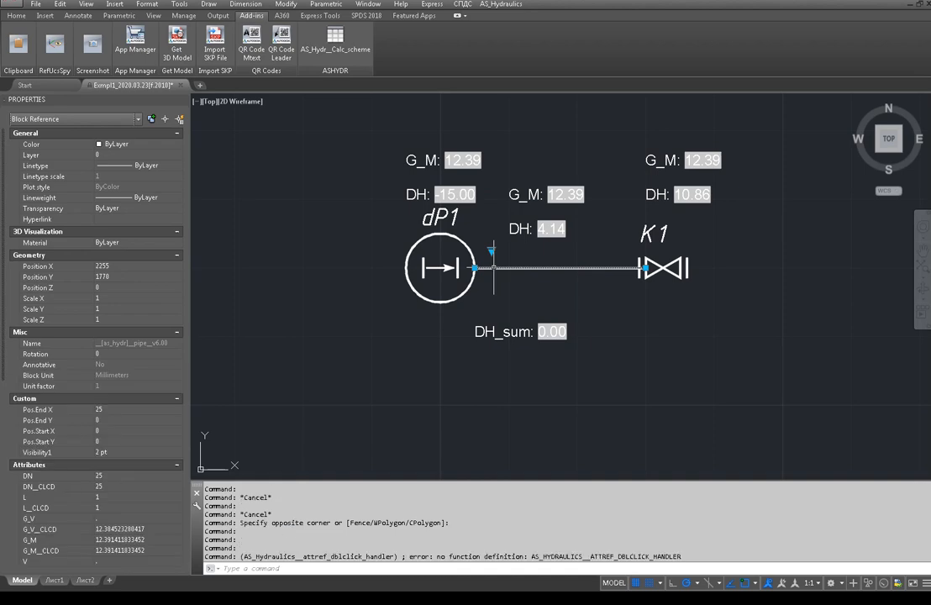
{"action": "key", "text": "Escape"}
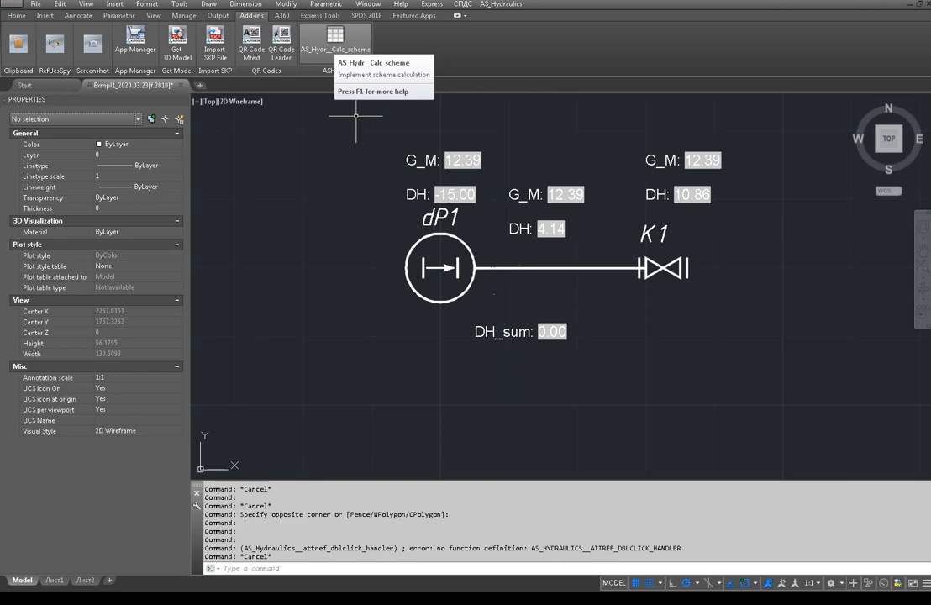
{"action": "left_click", "coordinate": [335, 38]}
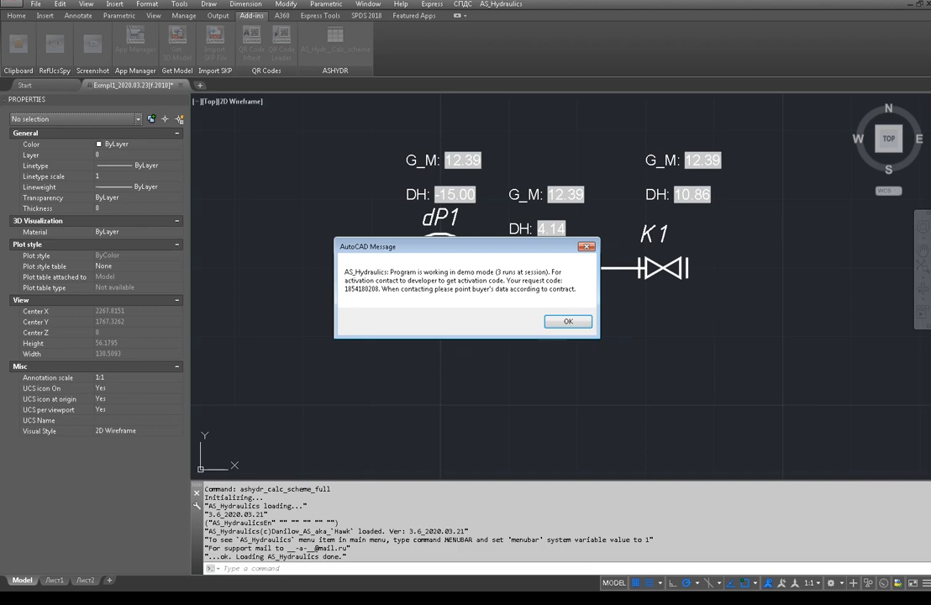
{"action": "left_click_drag", "start_coordinate": [454, 246], "coordinate": [438, 202]}
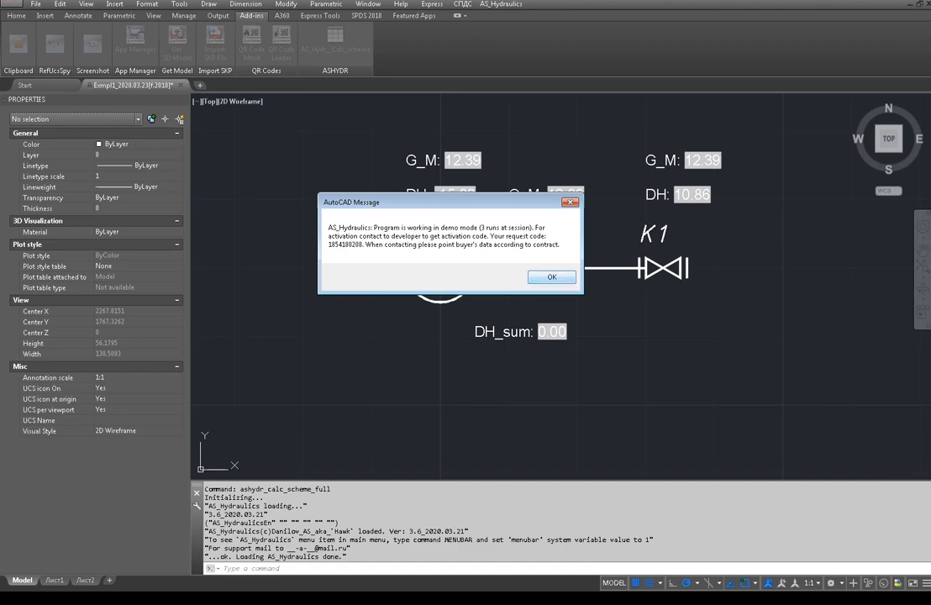
{"action": "key", "text": "Return"}
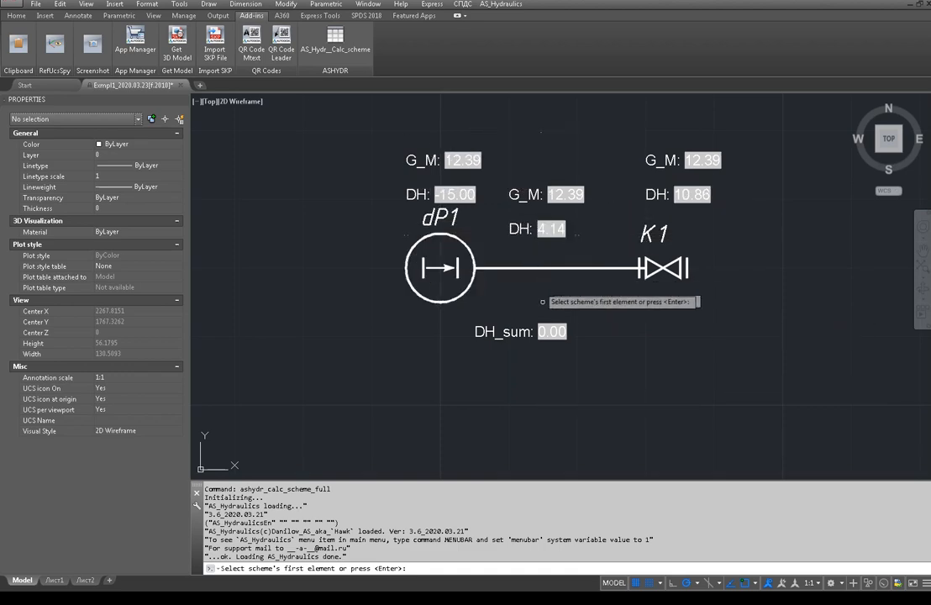
{"action": "key", "text": "Escape"}
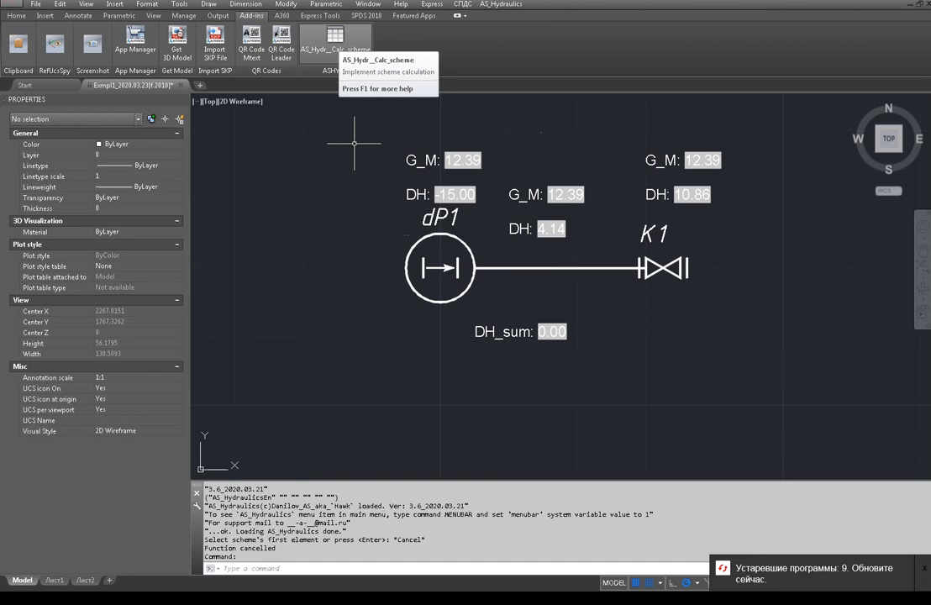
Step: Run the full scheme calculation (G+P+T) with dP1 as the first element, accepting the default gm_min and gm_max limits and regenerating the drawing
{"action": "left_click", "coordinate": [501, 4]}
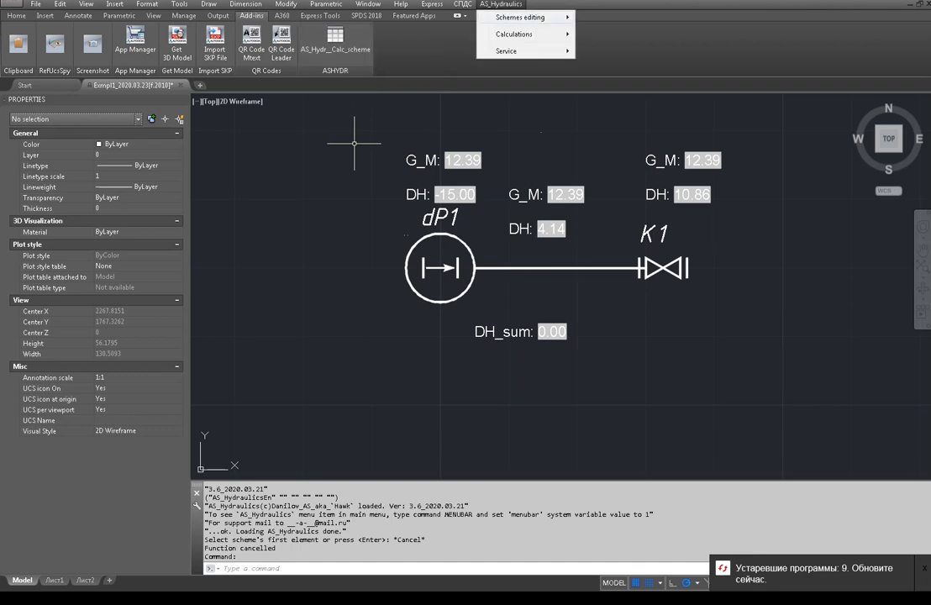
{"action": "mouse_move", "coordinate": [522, 17]}
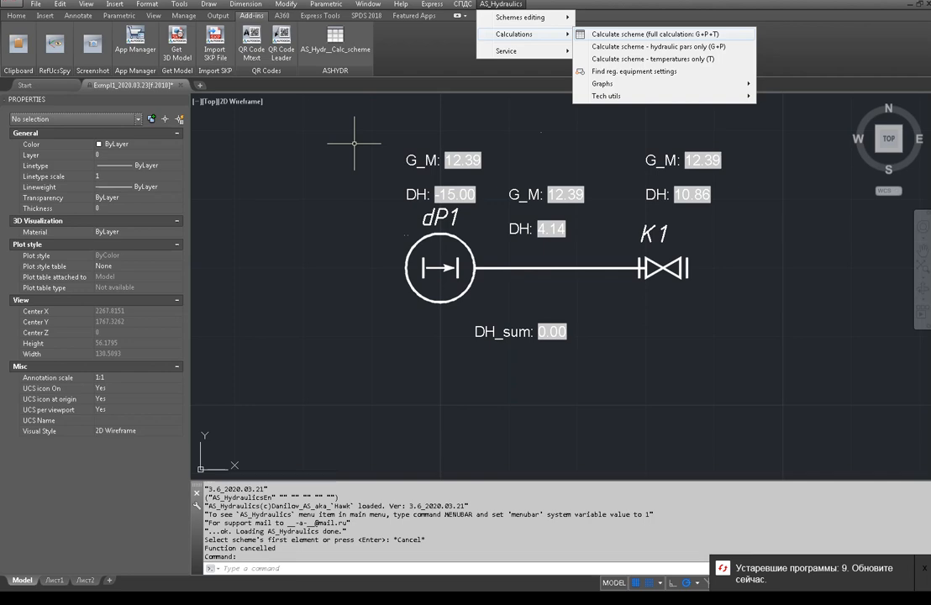
{"action": "left_click", "coordinate": [652, 34]}
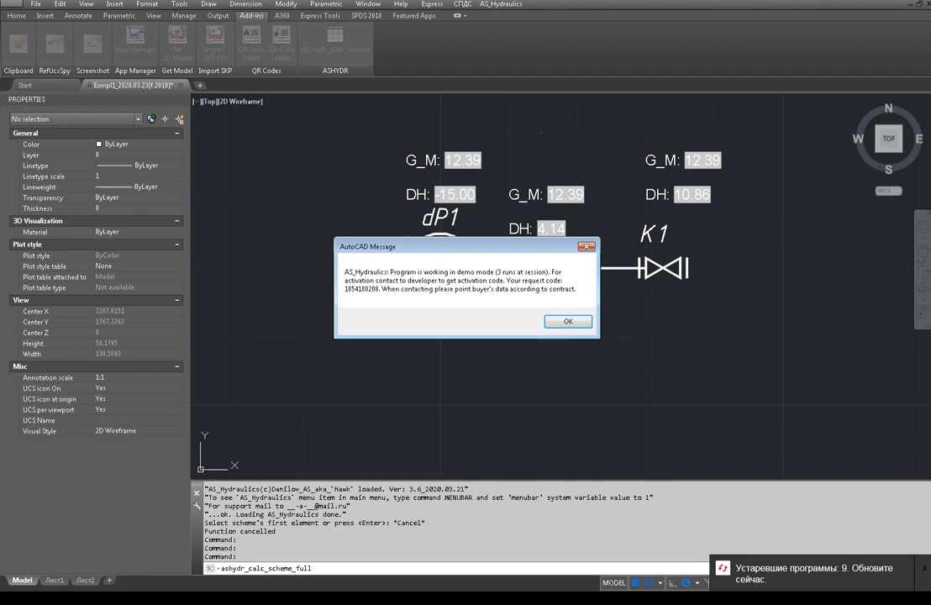
{"action": "left_click", "coordinate": [568, 322]}
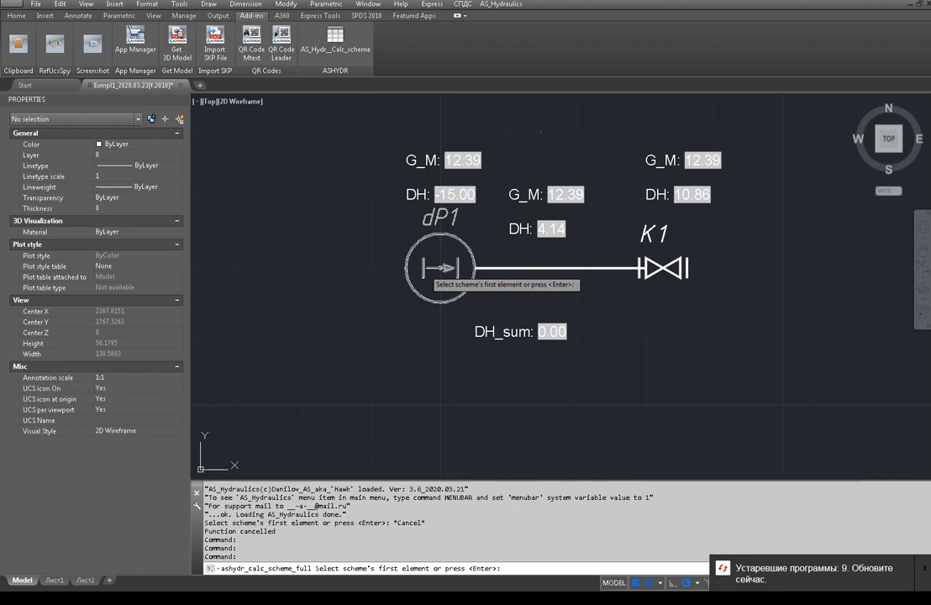
{"action": "left_click", "coordinate": [422, 269]}
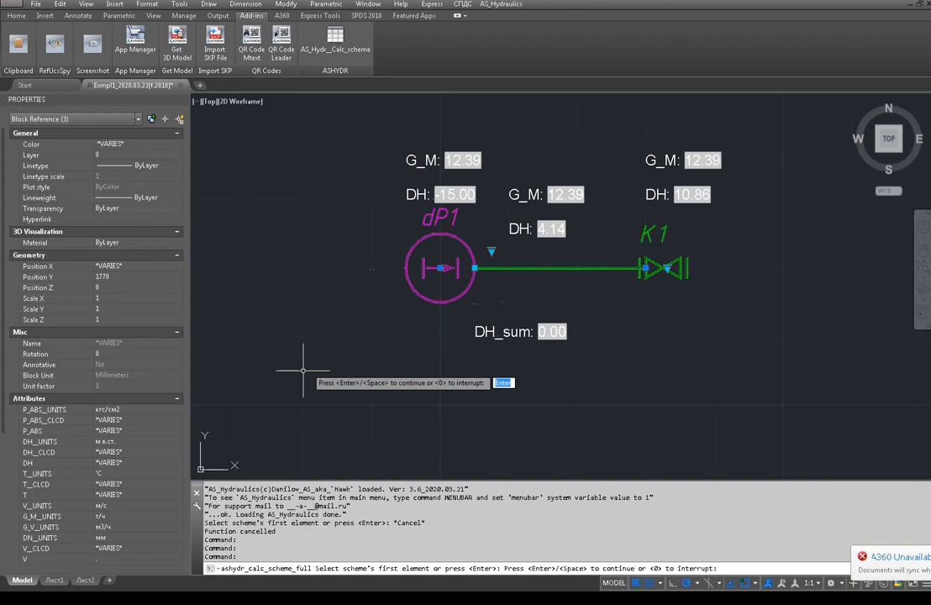
{"action": "key", "text": "Return"}
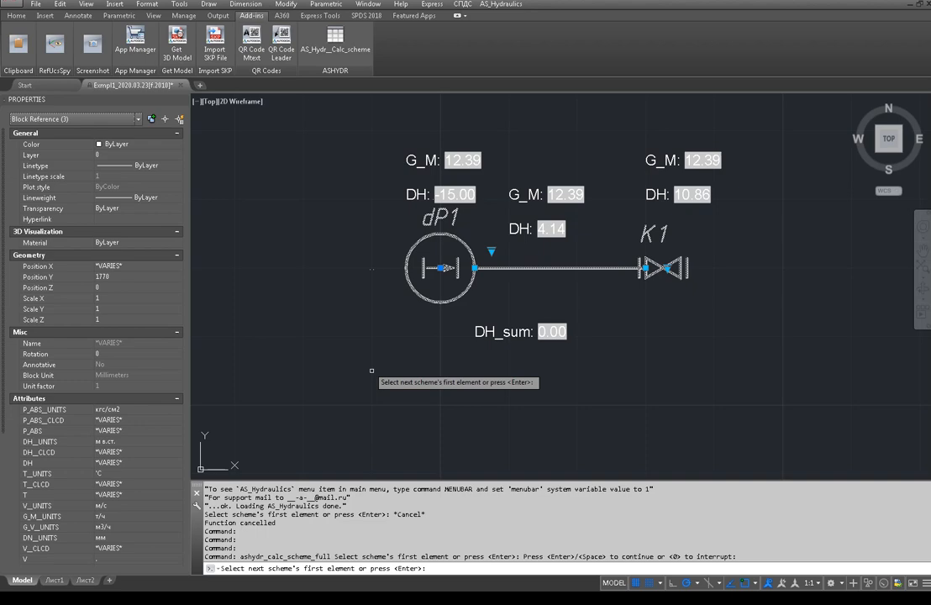
{"action": "key", "text": "Return"}
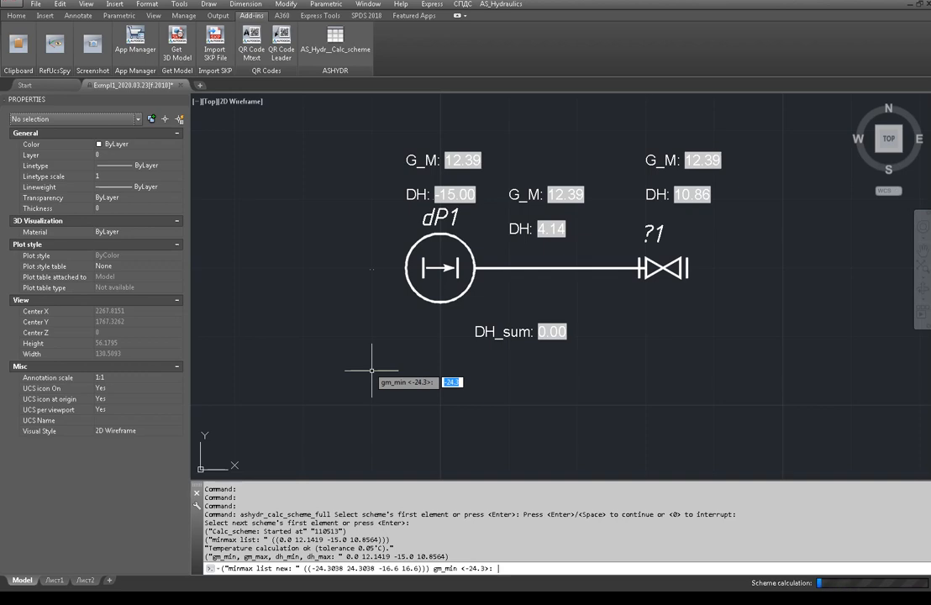
{"action": "key", "text": "Return"}
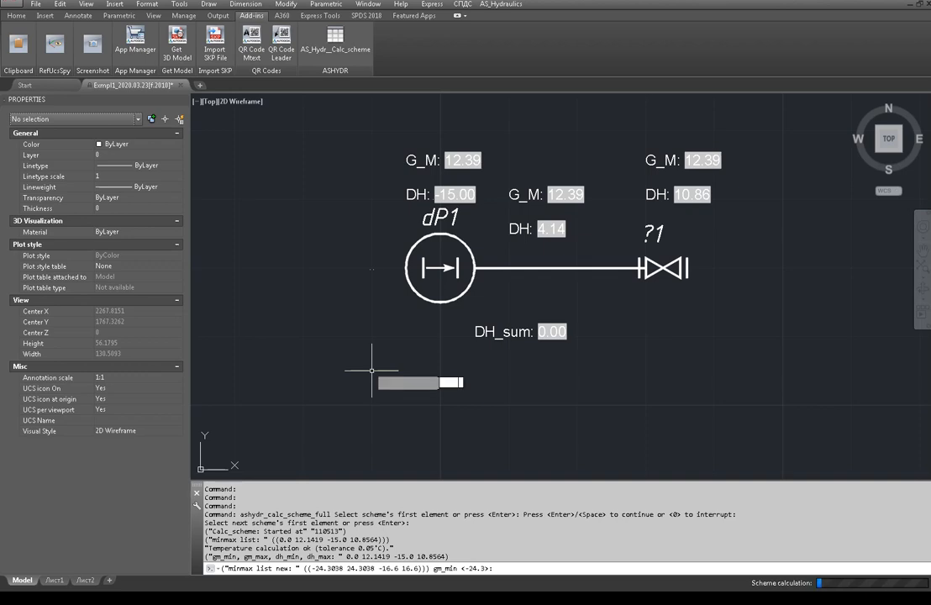
{"action": "key", "text": "Return"}
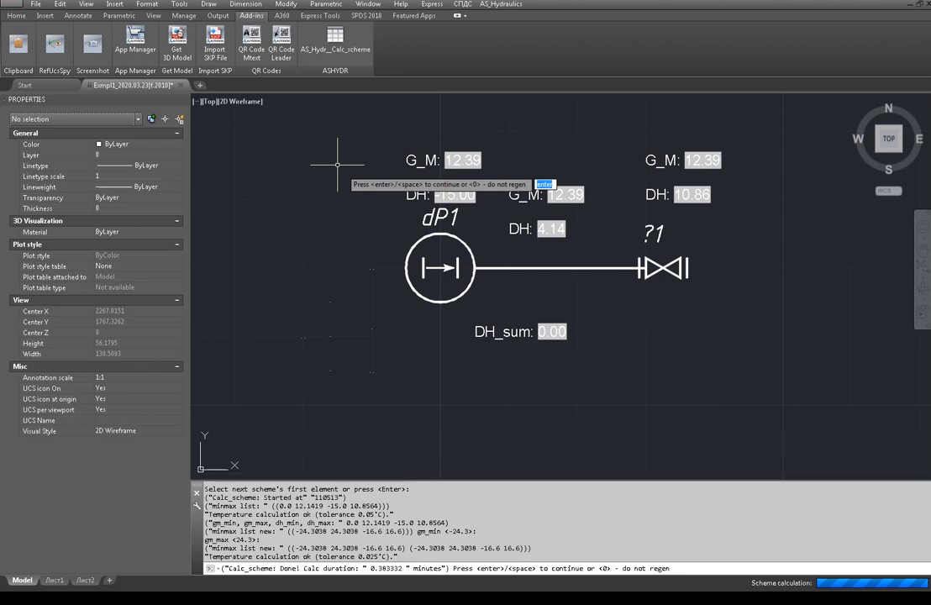
{"action": "key", "text": "Return"}
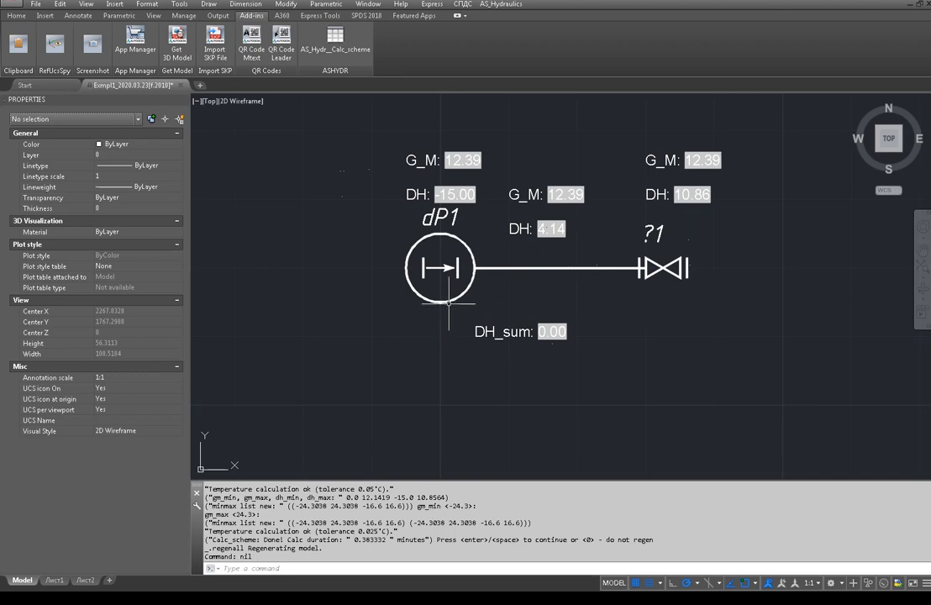
Step: Set the DH value of the dP1 pressure source to -25 in its object properties
{"action": "left_click", "coordinate": [328, 158]}
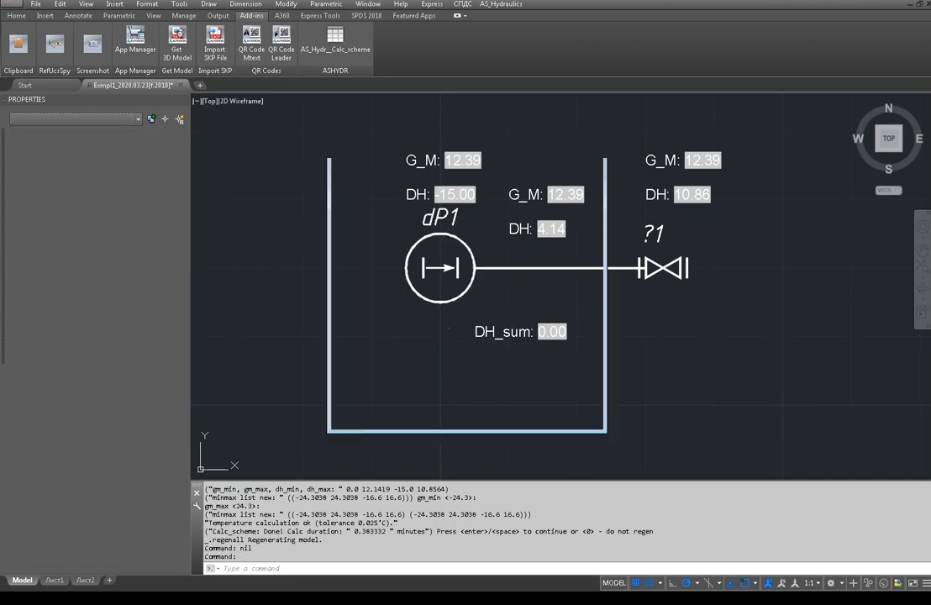
{"action": "double_click", "coordinate": [448, 327]}
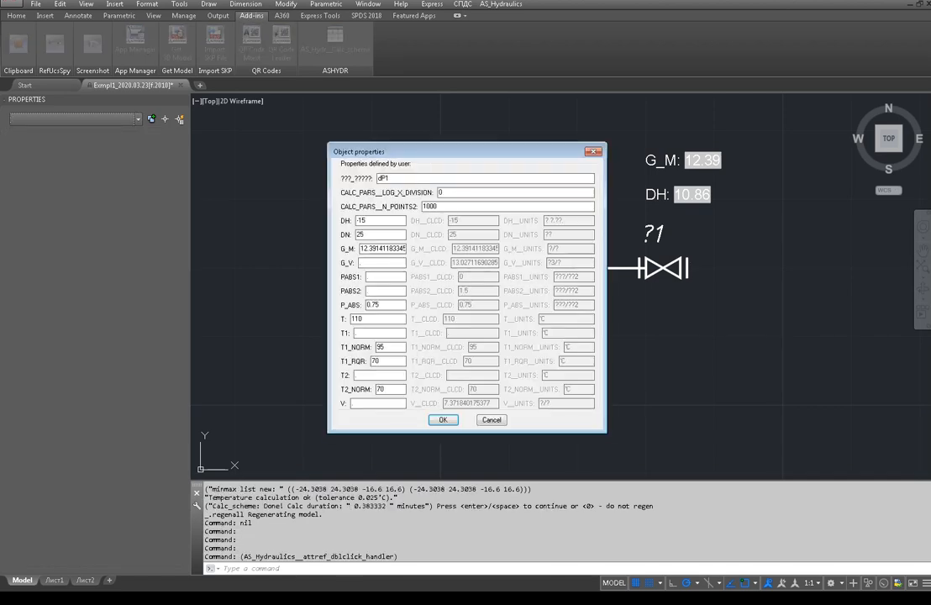
{"action": "left_click_drag", "start_coordinate": [367, 221], "coordinate": [347, 219]}
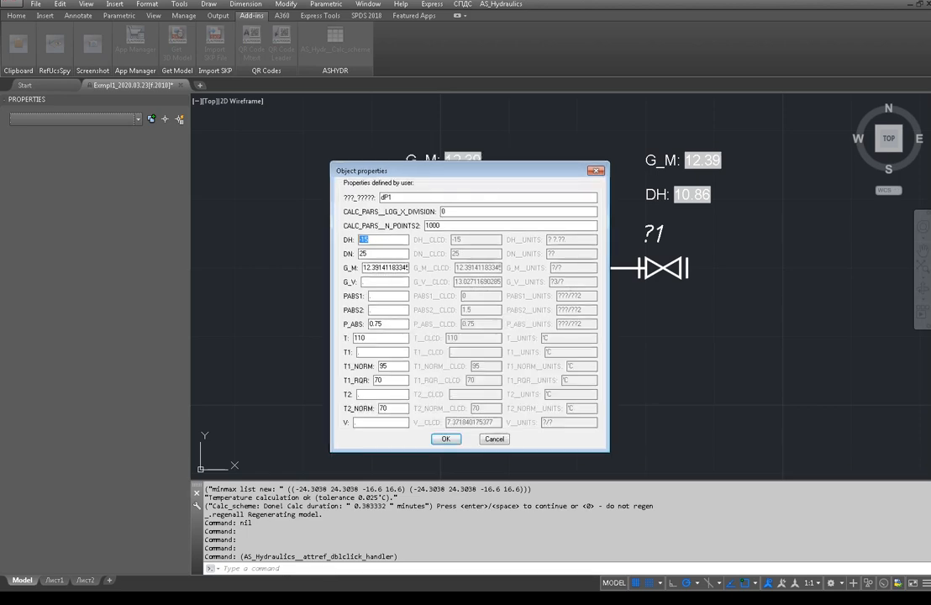
{"action": "left_click_drag", "start_coordinate": [454, 171], "coordinate": [384, 155]}
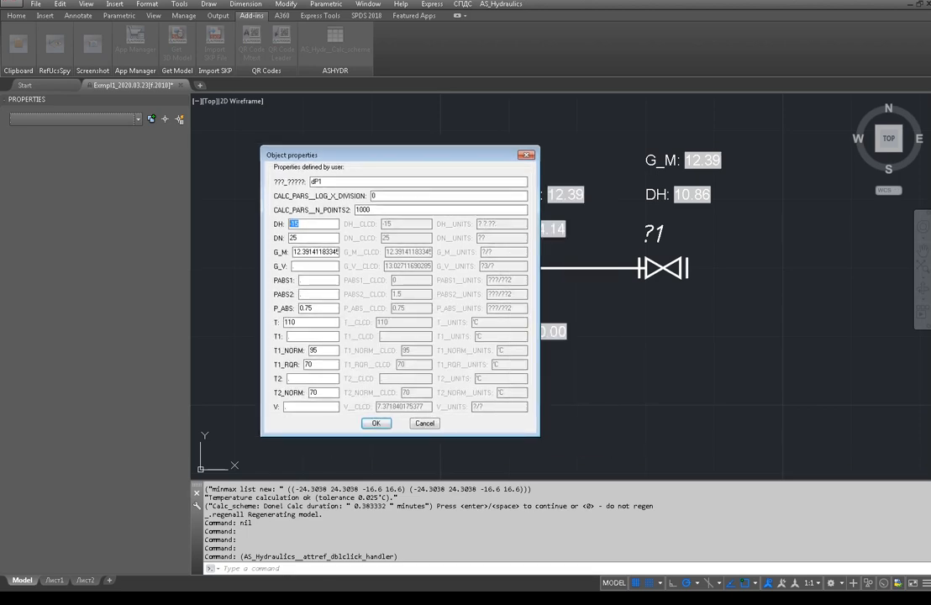
{"action": "left_click", "coordinate": [299, 224]}
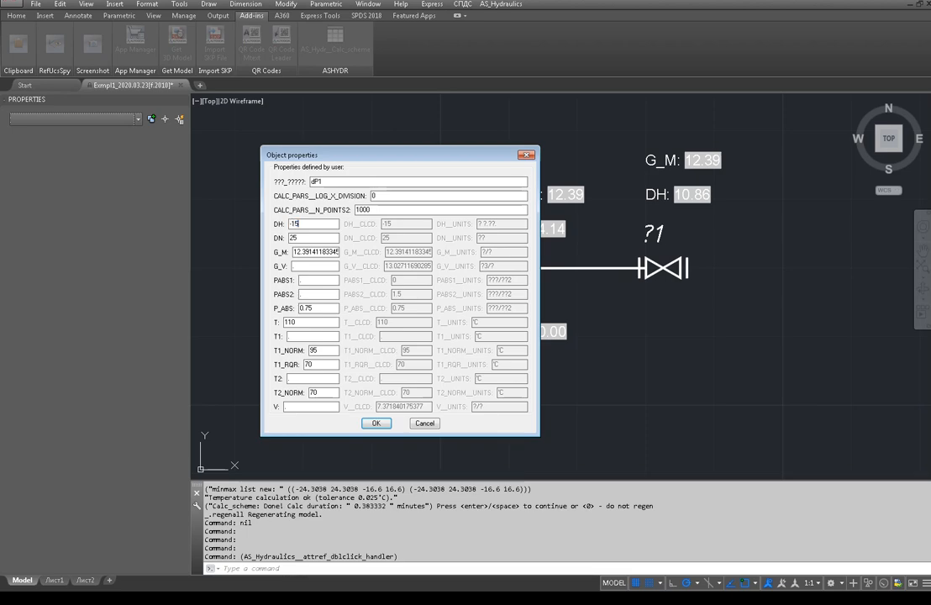
{"action": "mouse_move", "coordinate": [384, 155]}
{"action": "left_mouse_down"}
{"action": "mouse_move", "coordinate": [331, 152]}
{"action": "mouse_move", "coordinate": [343, 161]}
{"action": "left_mouse_up"}
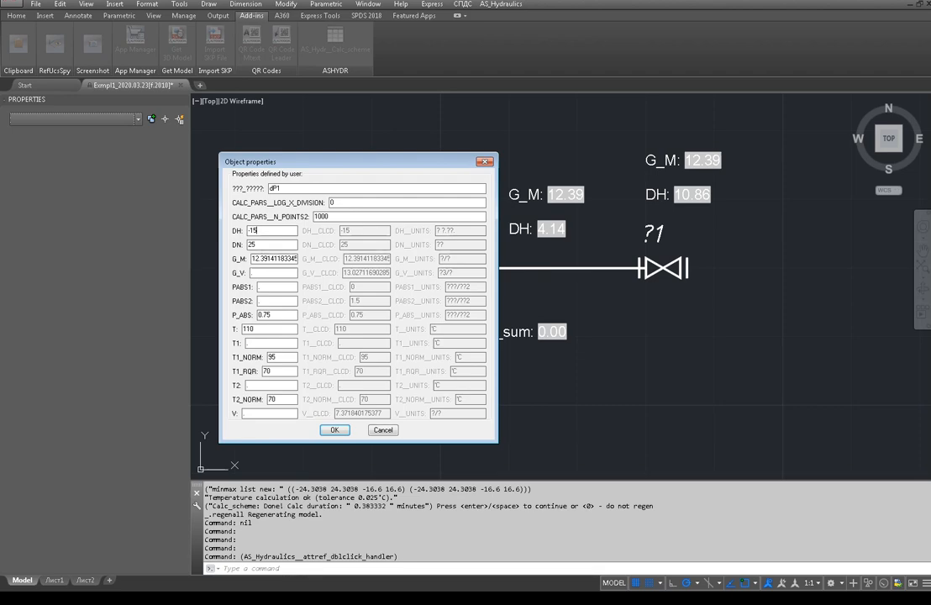
{"action": "key", "text": "BackSpace"}
{"action": "key", "text": "BackSpace"}
{"action": "type", "text": "25"}
{"action": "left_click", "coordinate": [333, 430]}
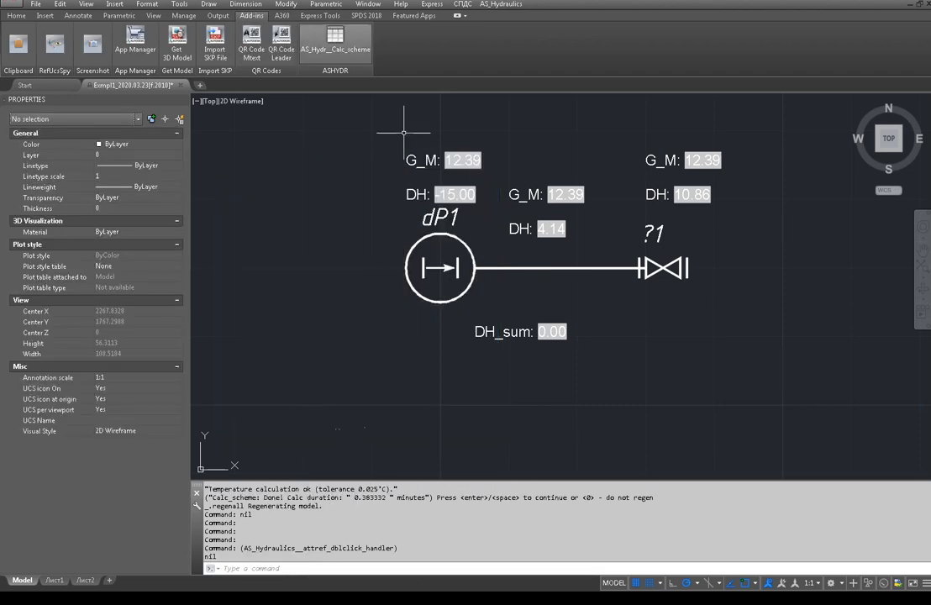
Step: Recalculate the scheme for the changed dP1 pressure, starting from dP1, with the default flow limits, and regenerate the drawing
{"action": "left_click", "coordinate": [335, 42]}
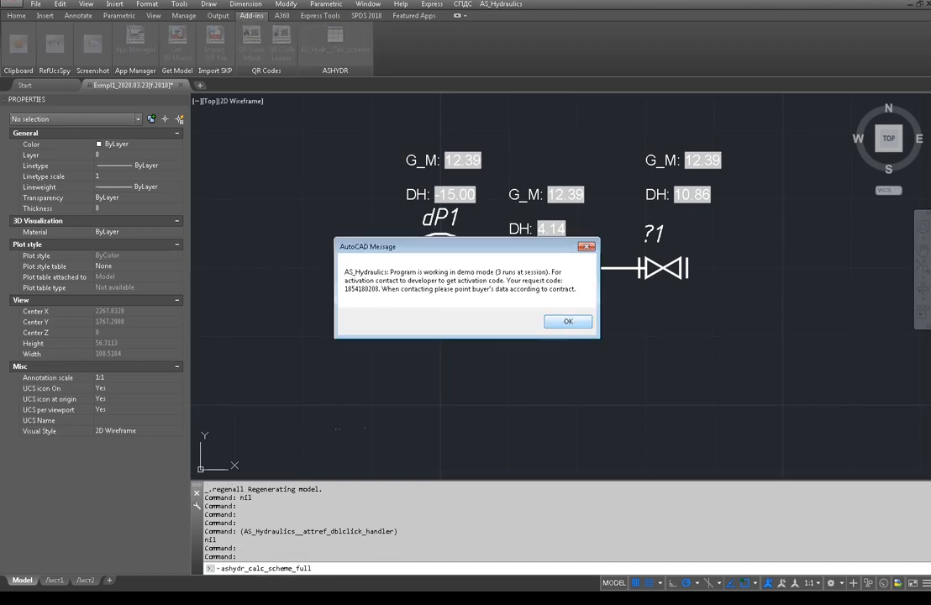
{"action": "left_click", "coordinate": [569, 321]}
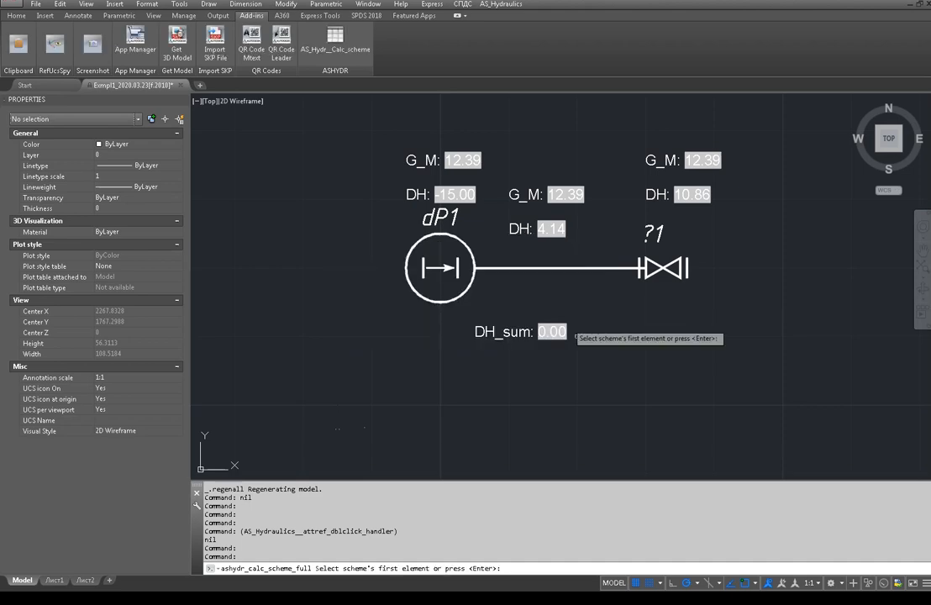
{"action": "left_click", "coordinate": [441, 268]}
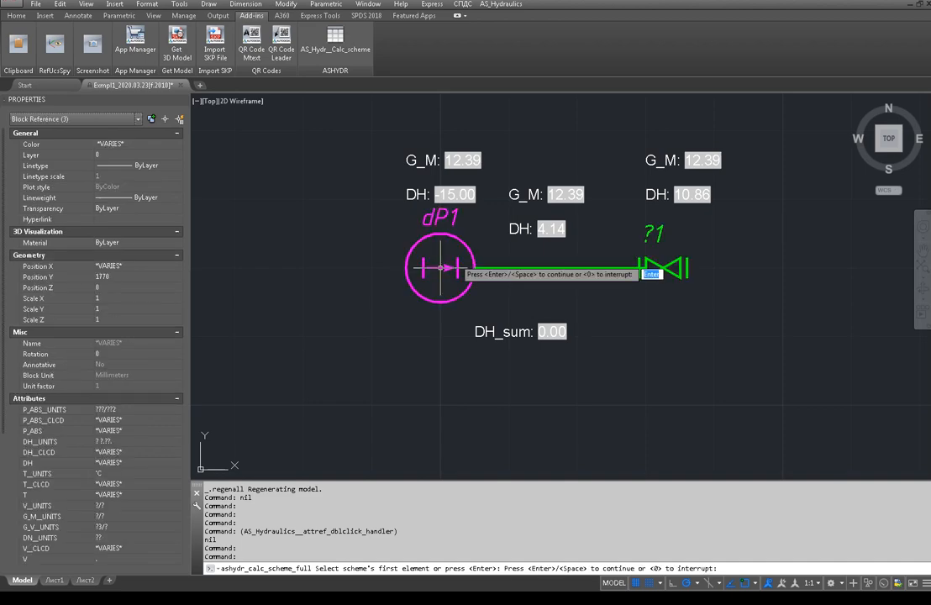
{"action": "key", "text": "Return"}
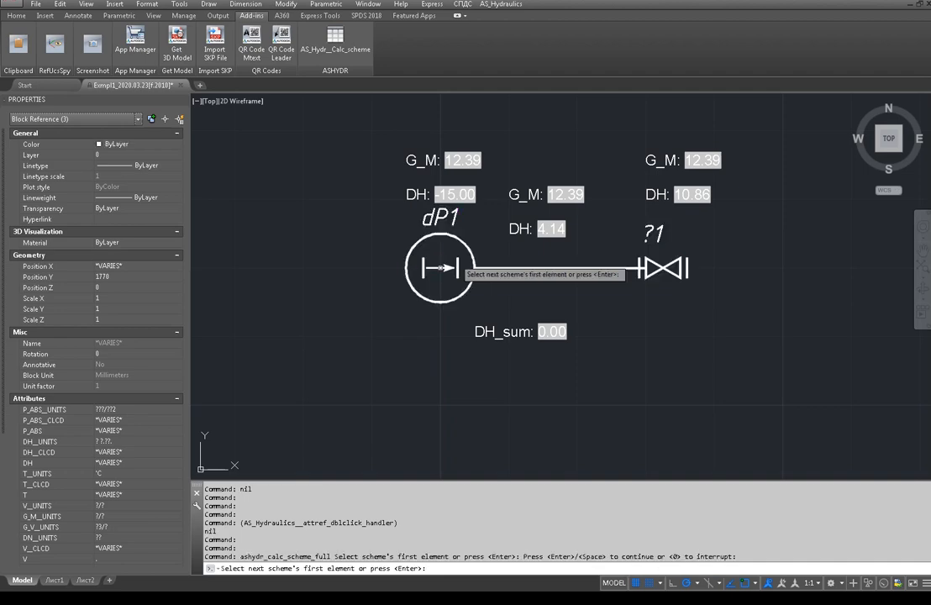
{"action": "key", "text": "Return"}
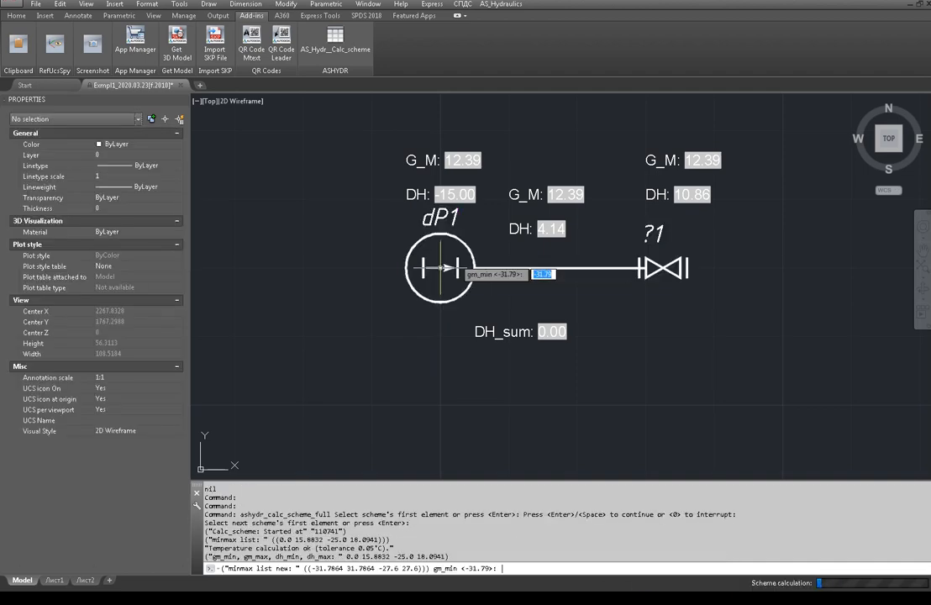
{"action": "key", "text": "Return"}
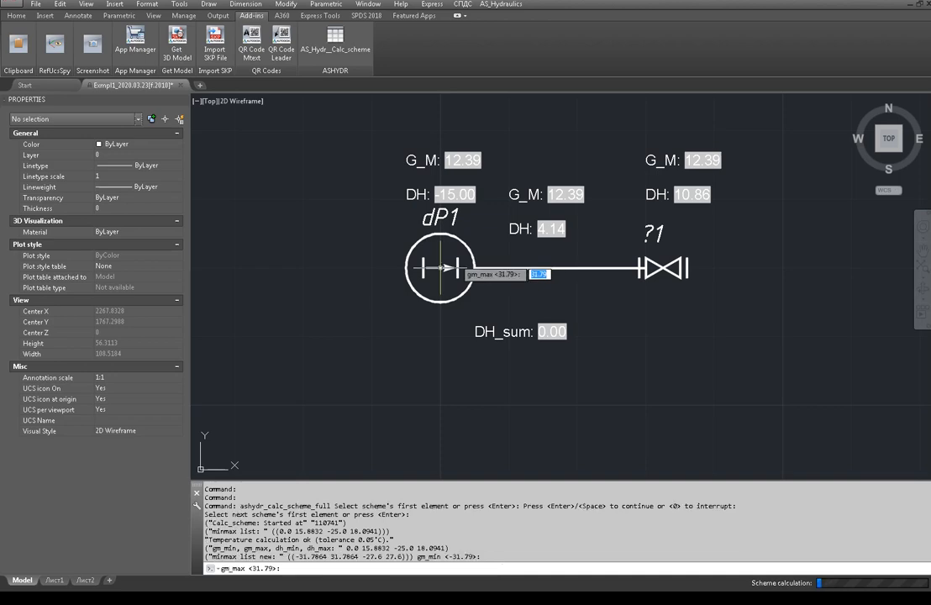
{"action": "key", "text": "Return"}
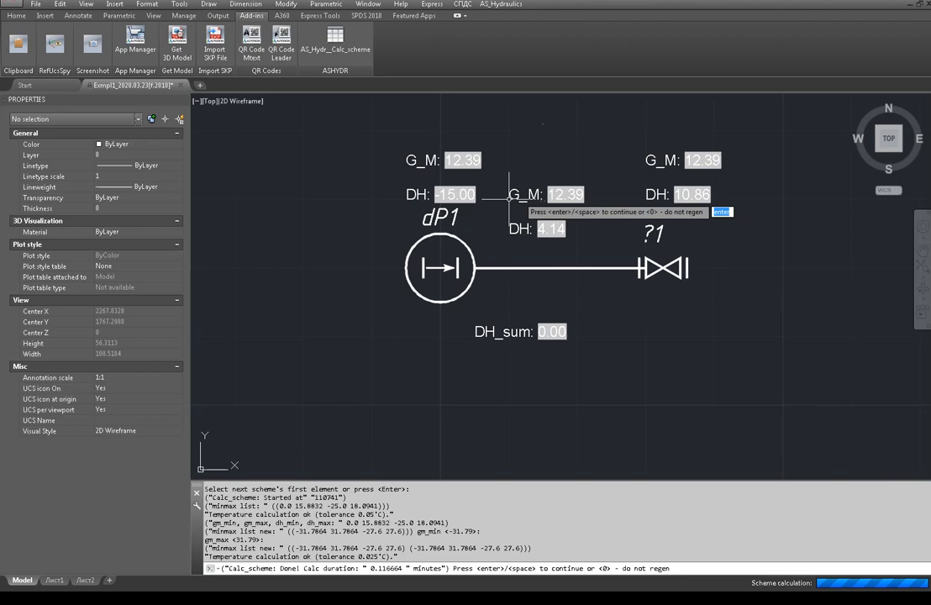
{"action": "key", "text": "Return"}
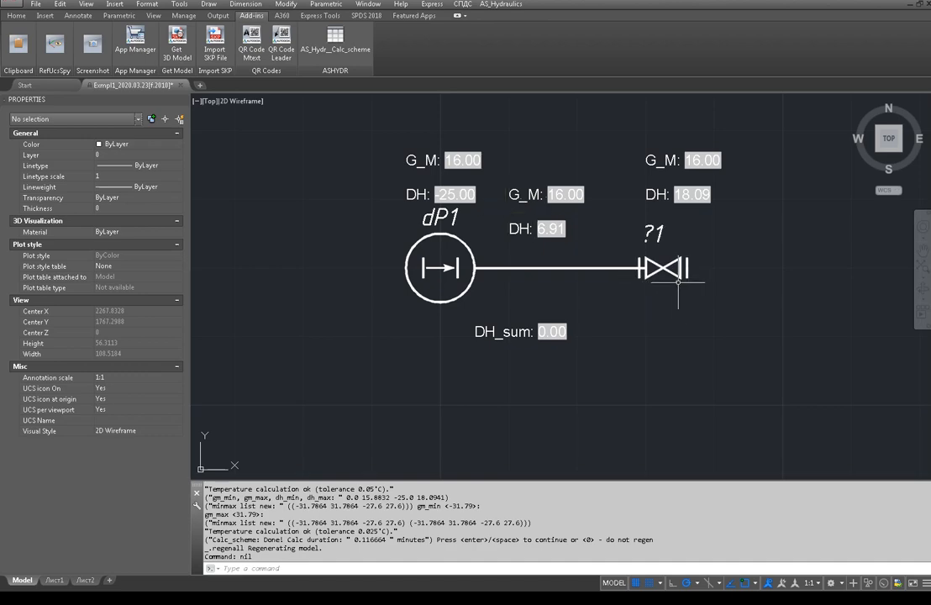
Step: Set the DN value of the pipe between dP1 and the valve to 15 in its object properties
{"action": "double_click", "coordinate": [619, 267]}
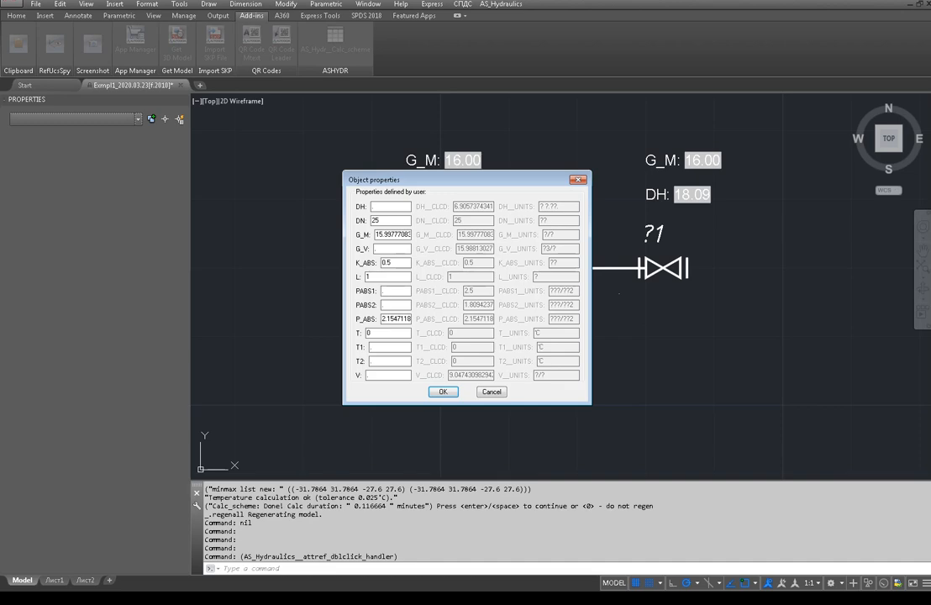
{"action": "key", "text": "Tab"}
{"action": "double_click", "coordinate": [373, 276]}
{"action": "type", "text": "1"}
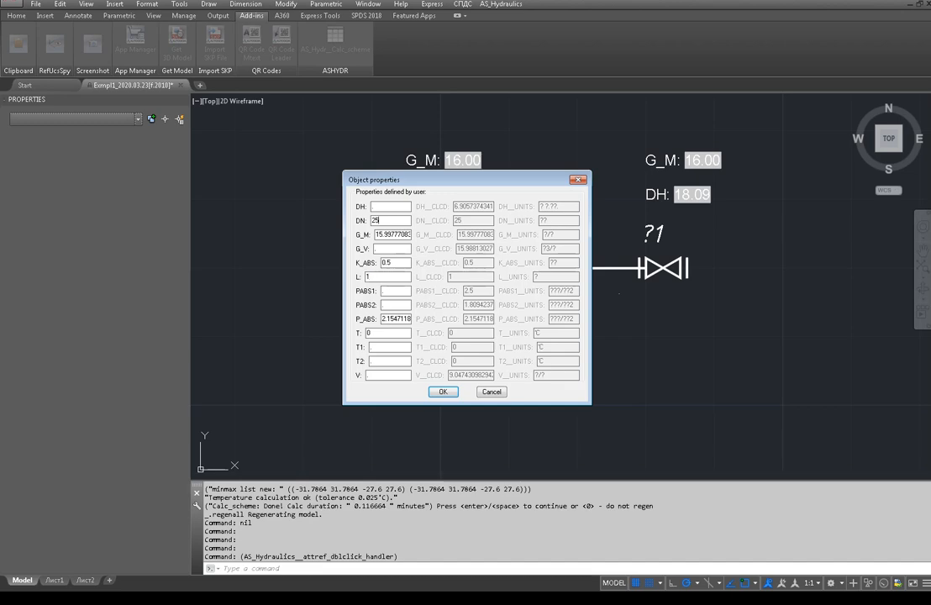
{"action": "key", "text": "BackSpace"}
{"action": "key", "text": "BackSpace"}
{"action": "type", "text": "1"}
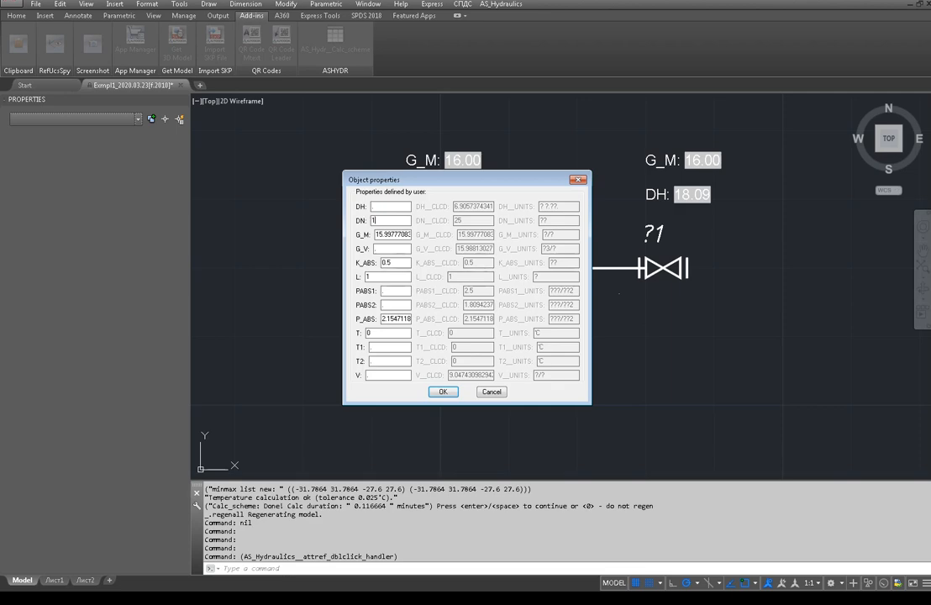
{"action": "type", "text": "5"}
{"action": "left_click", "coordinate": [443, 391]}
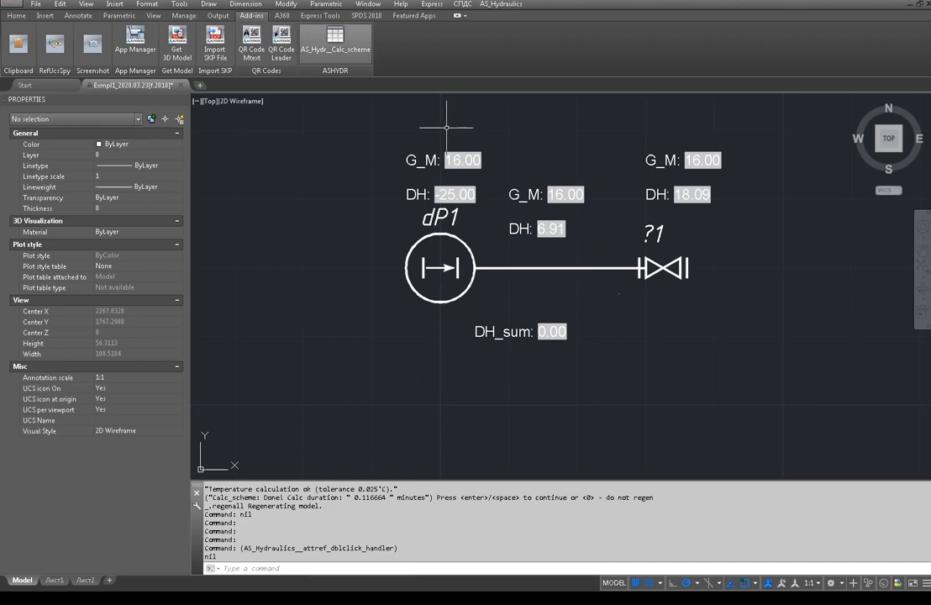
Step: Try to recalculate the full scheme with the changed pipe diameter
{"action": "left_click", "coordinate": [336, 35]}
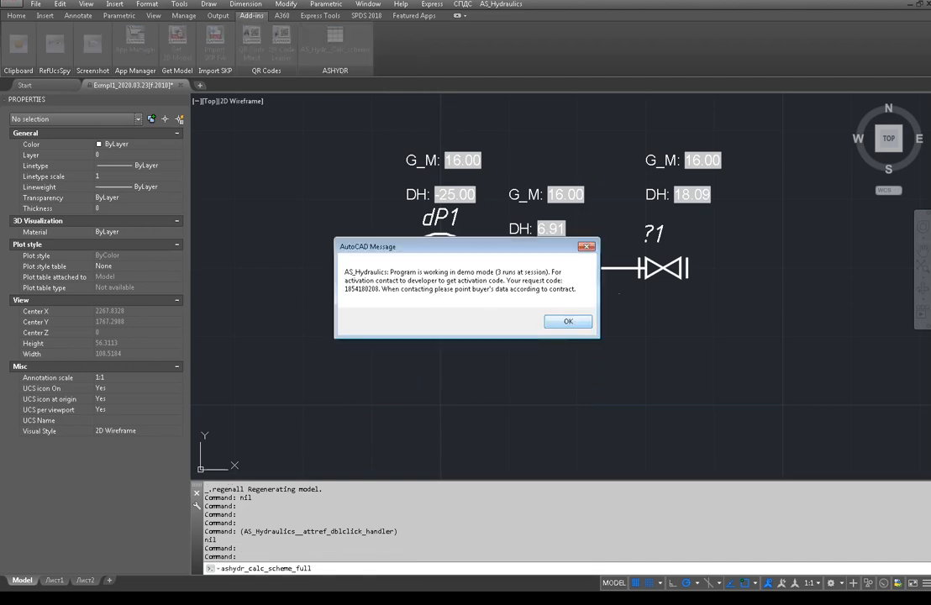
{"action": "key", "text": "Return"}
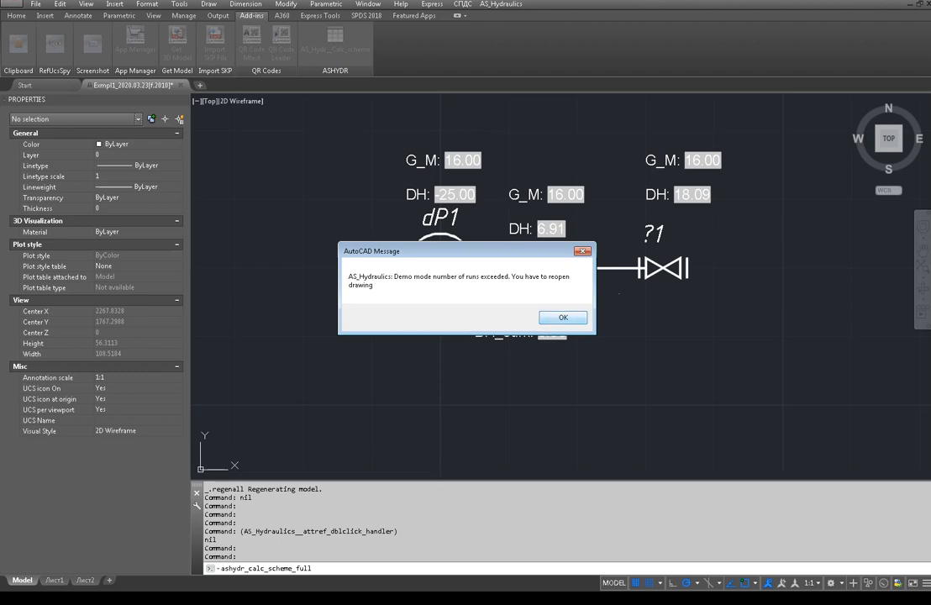
{"action": "key", "text": "Return"}
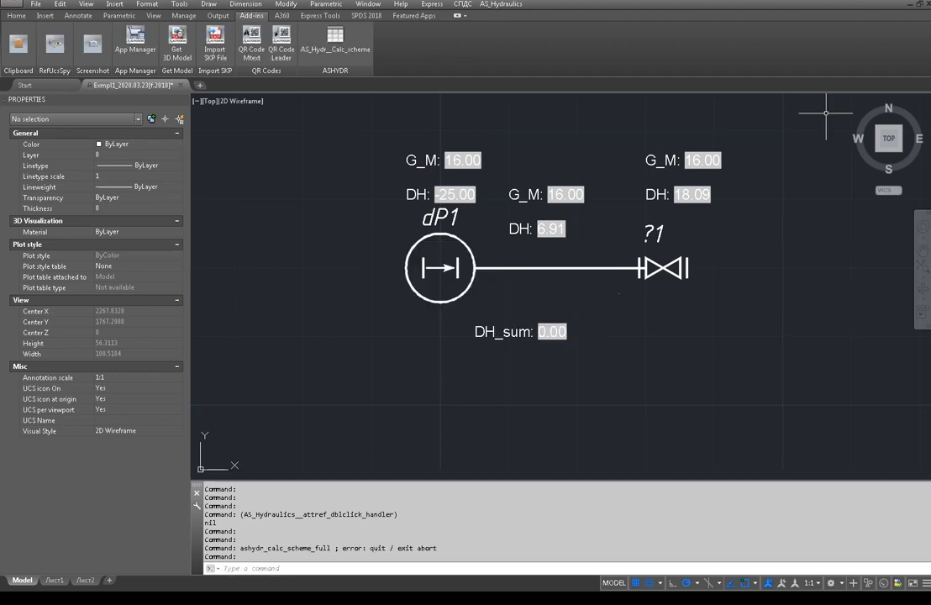
Step: Save the modified drawing as a copy named Exmpl1_2020.03.23[f.2010]+.dwg in the Schemes_exmpls folder
{"action": "left_click", "coordinate": [928, 5]}
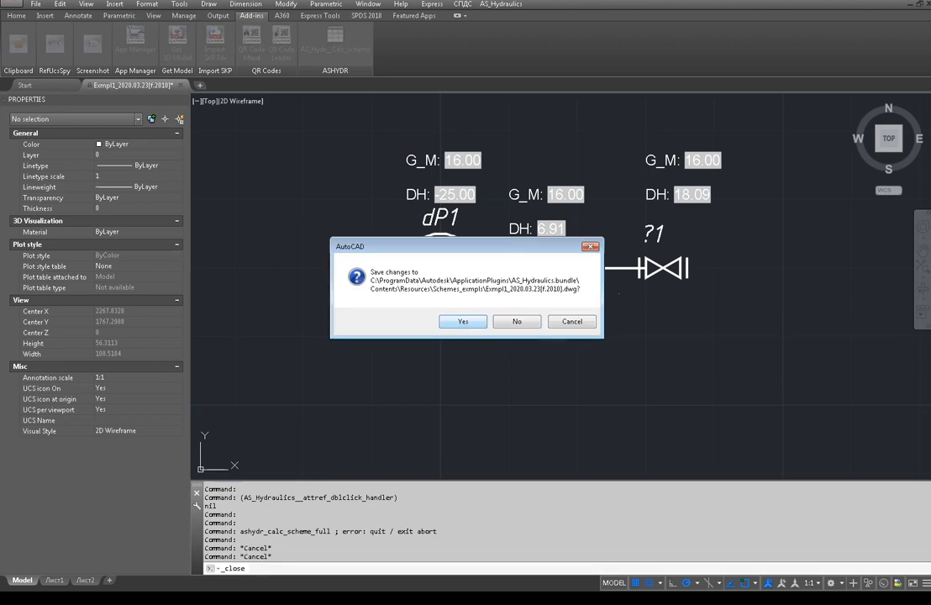
{"action": "key", "text": "Return"}
{"action": "key", "text": "Return"}
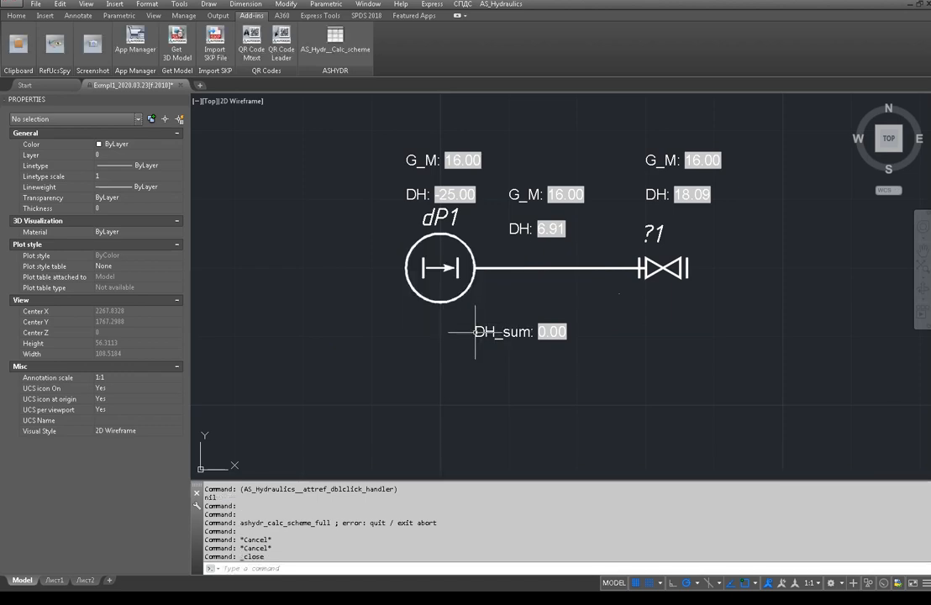
{"action": "key", "text": "ctrl+shift+s"}
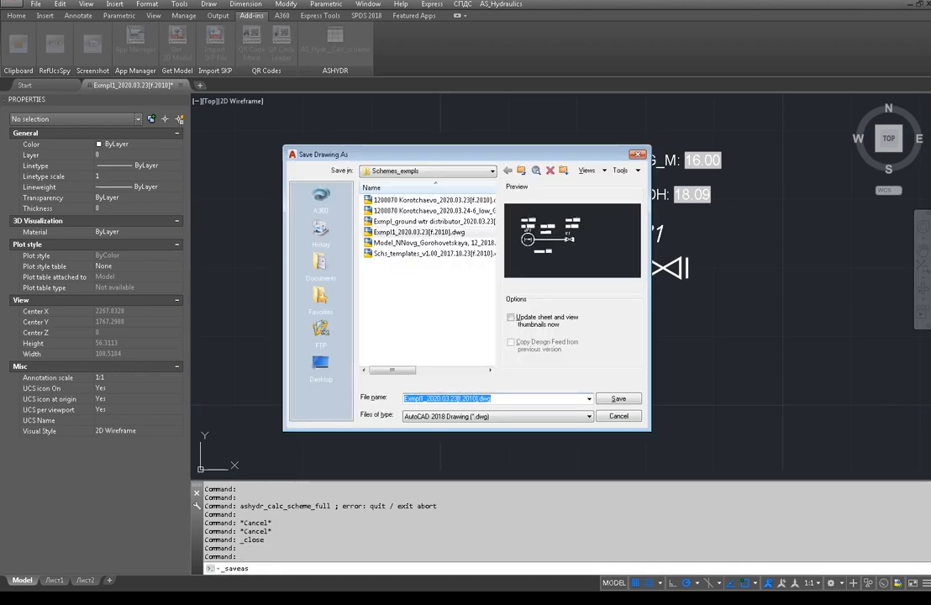
{"action": "left_click", "coordinate": [478, 399]}
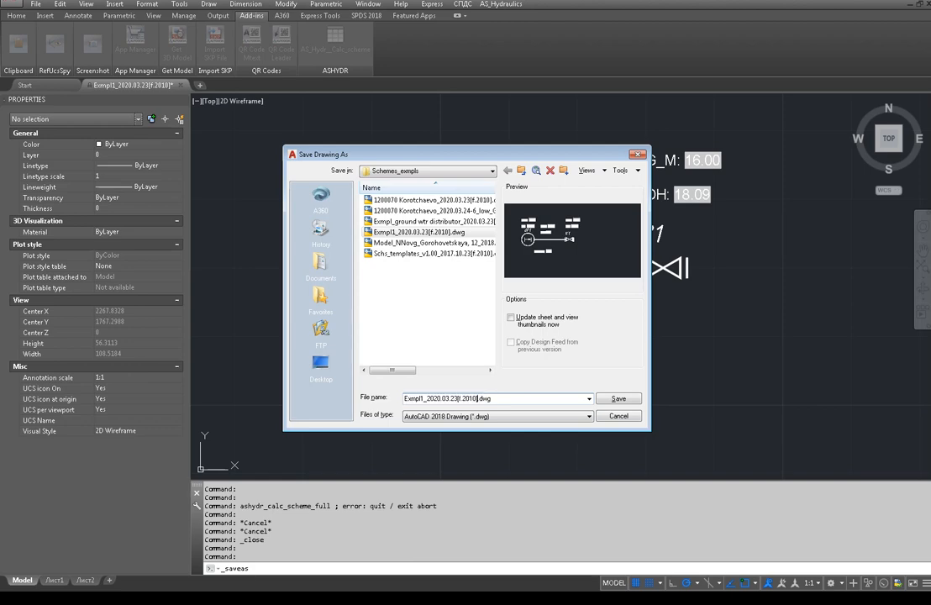
{"action": "type", "text": "-"}
{"action": "key", "text": "Return"}
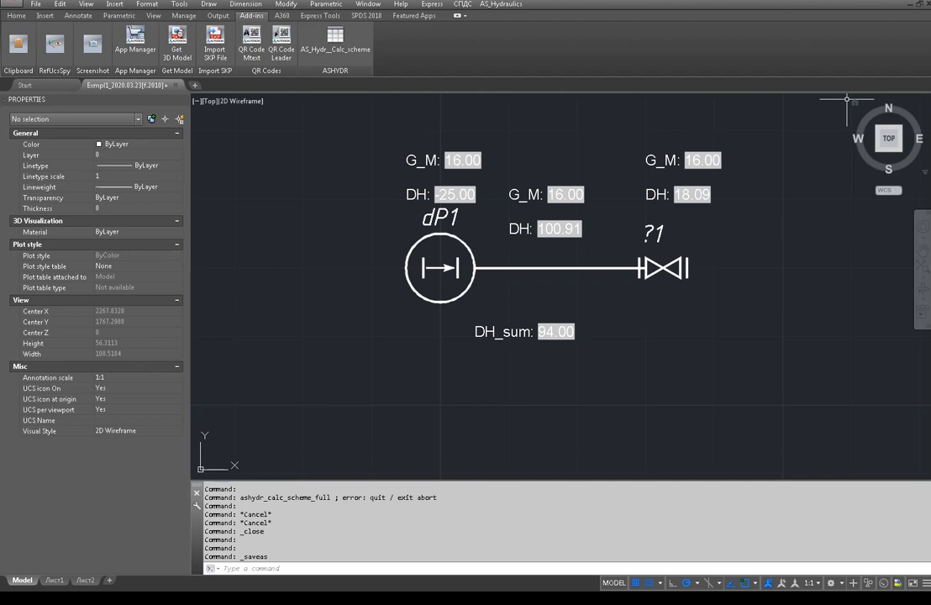
Step: Close the drawing and reopen Exmpl1_2020.03.23[f.2010]+.dwg from the Schemes_exmpls folder
{"action": "left_click", "coordinate": [928, 5]}
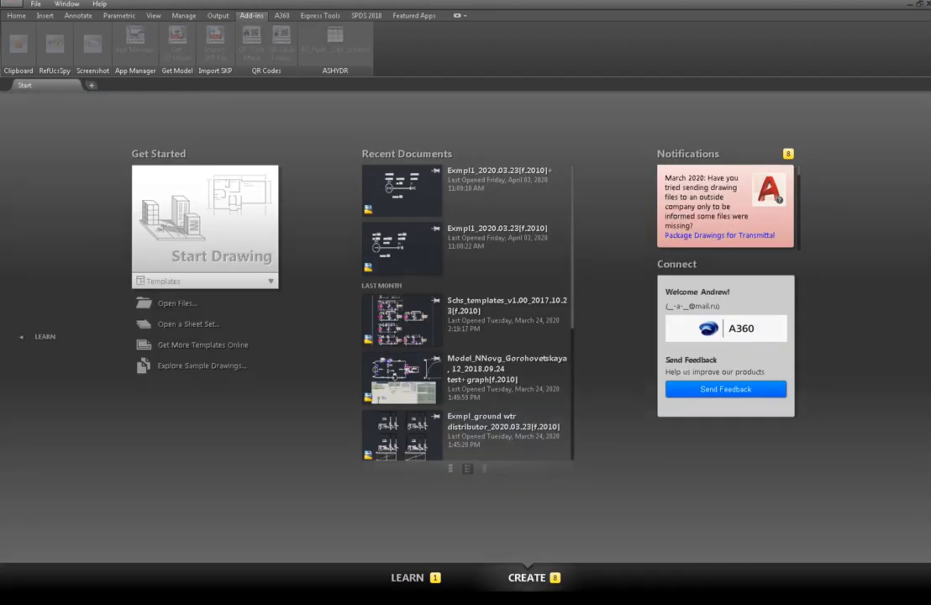
{"action": "key", "text": "ctrl+o"}
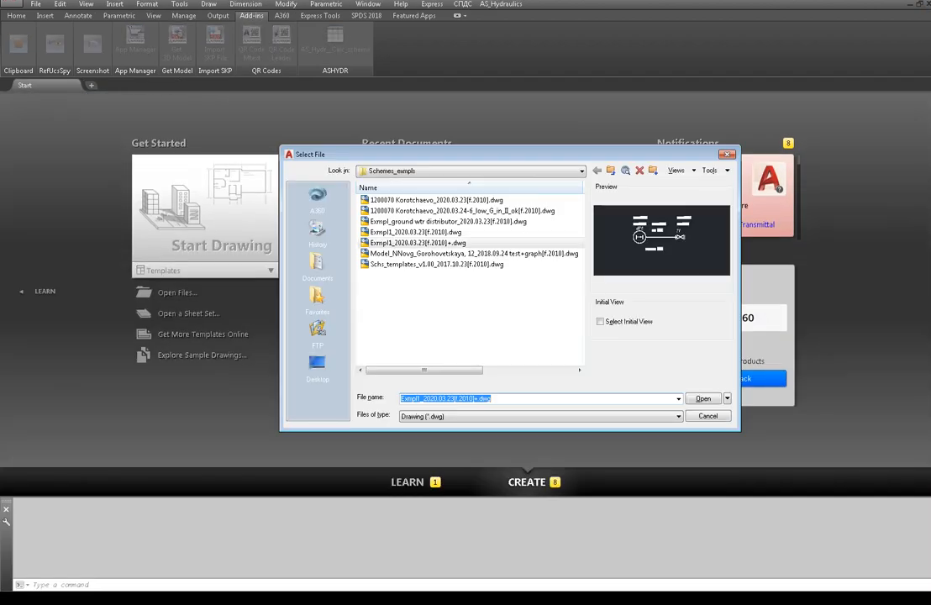
{"action": "double_click", "coordinate": [444, 242]}
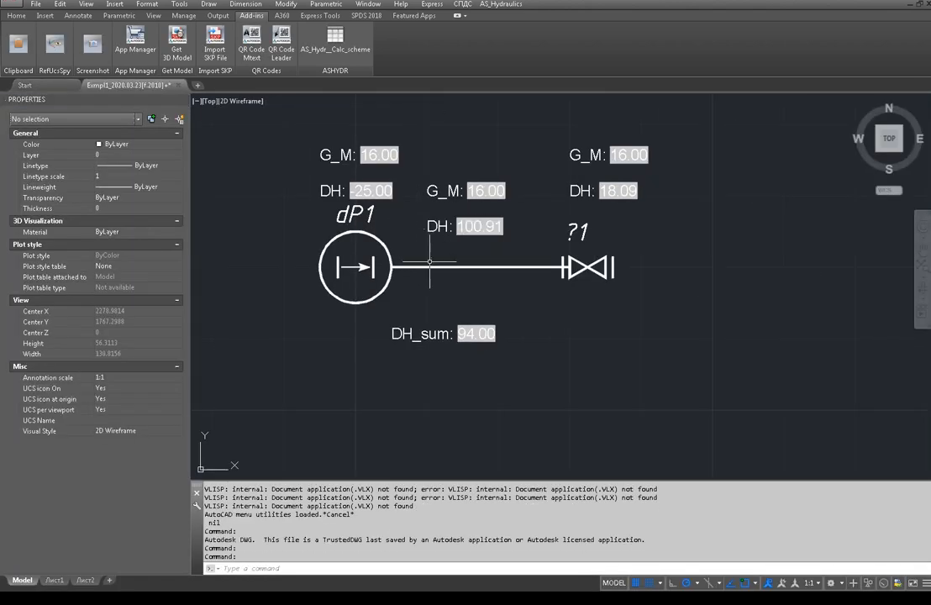
Step: Inspect the attributes of the pipe between dP1 and the valve and check its DN value in the object properties
{"action": "left_click", "coordinate": [430, 263]}
{"action": "left_click", "coordinate": [408, 286]}
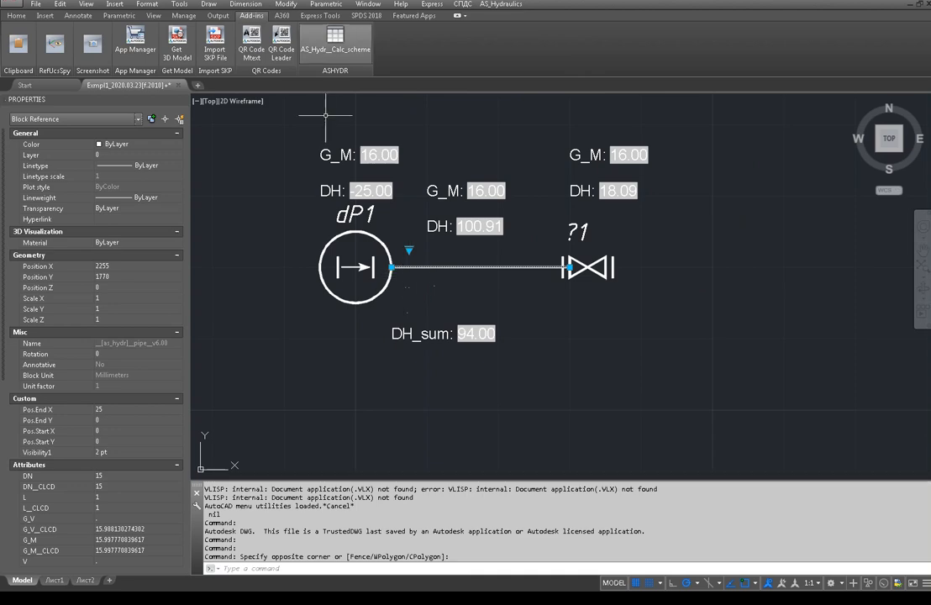
{"action": "left_click", "coordinate": [333, 47]}
{"action": "key", "text": "Return"}
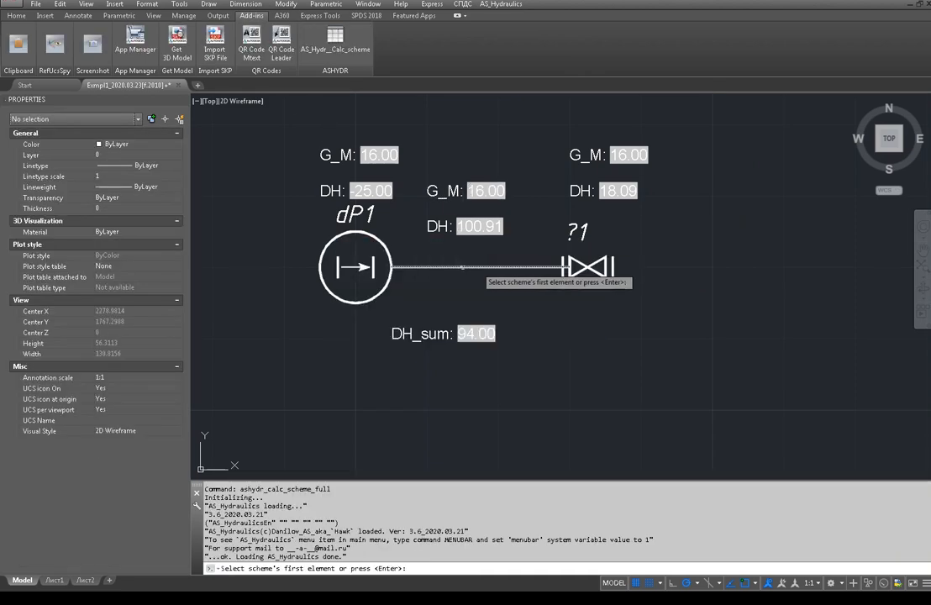
{"action": "key", "text": "Escape"}
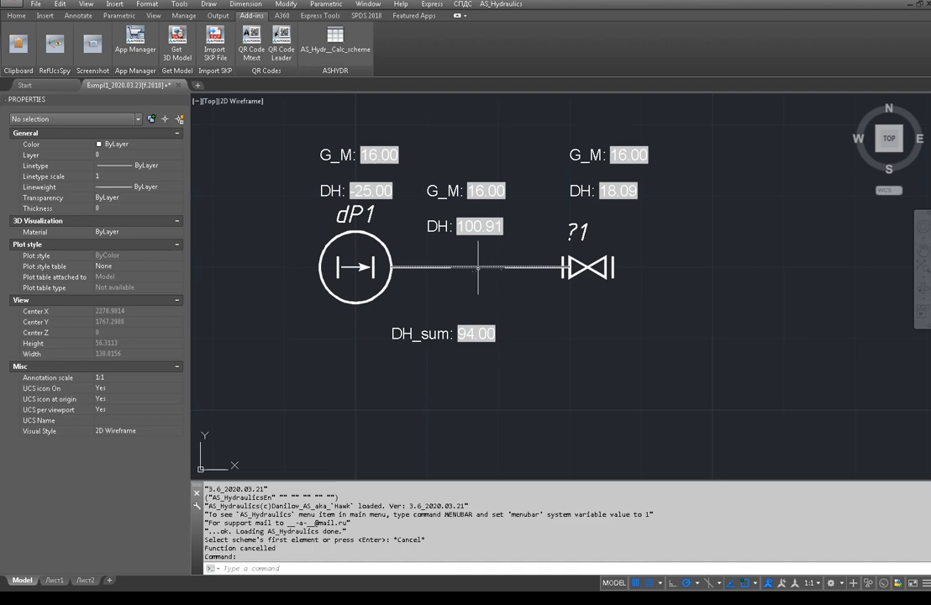
{"action": "double_click", "coordinate": [412, 235]}
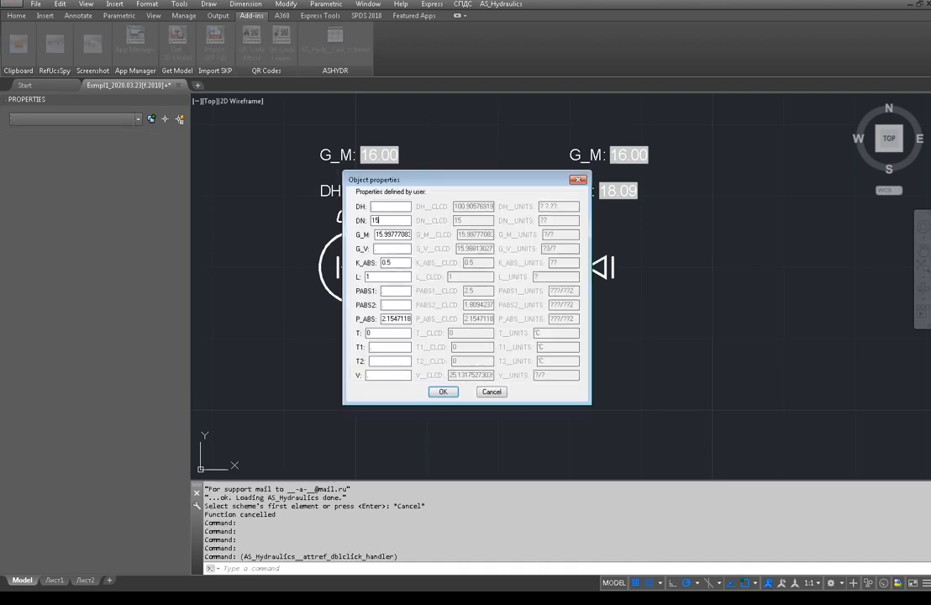
{"action": "left_click_drag", "start_coordinate": [380, 220], "coordinate": [370, 220]}
{"action": "key", "text": "Return"}
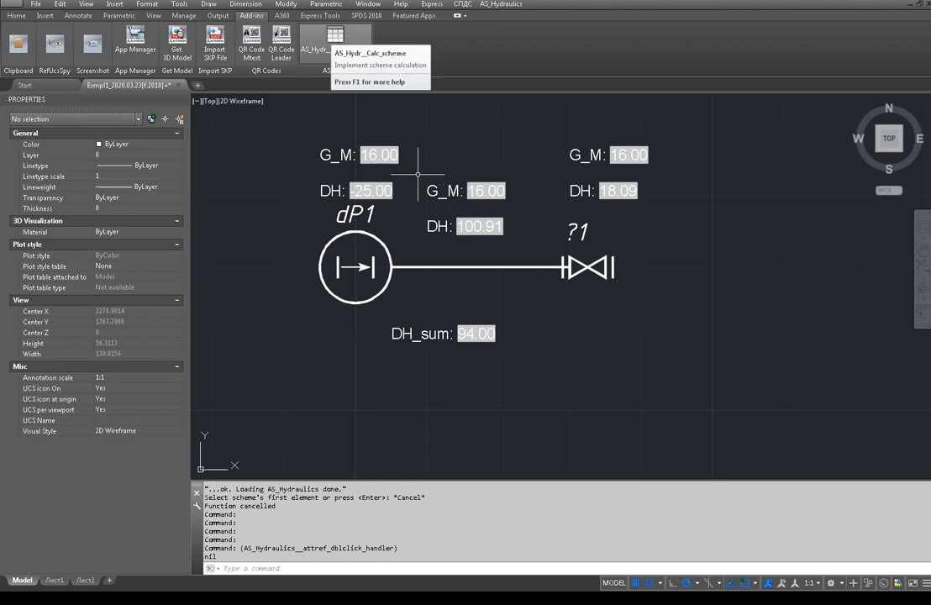
Step: Recalculate the scheme for the changed pipe diameter with dP1 as the first element, accept the default gm_min and gm_max limits, and regenerate the drawing
{"action": "left_click", "coordinate": [335, 38]}
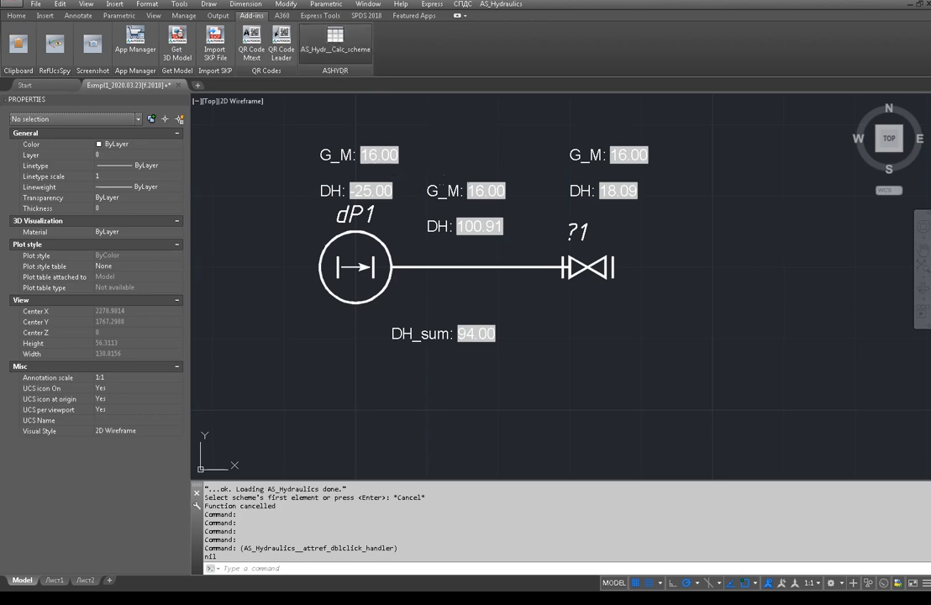
{"action": "key", "text": "Return"}
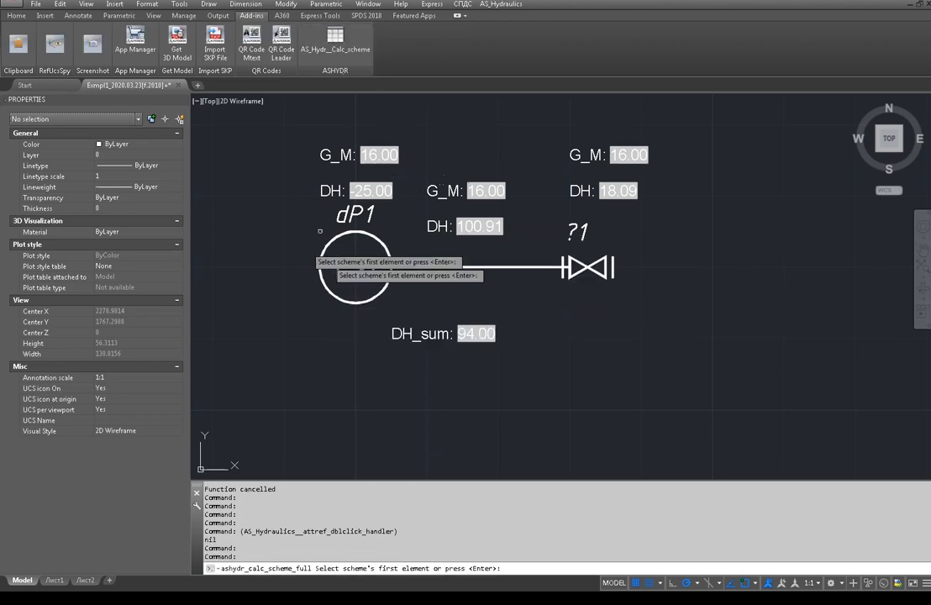
{"action": "left_click", "coordinate": [356, 267]}
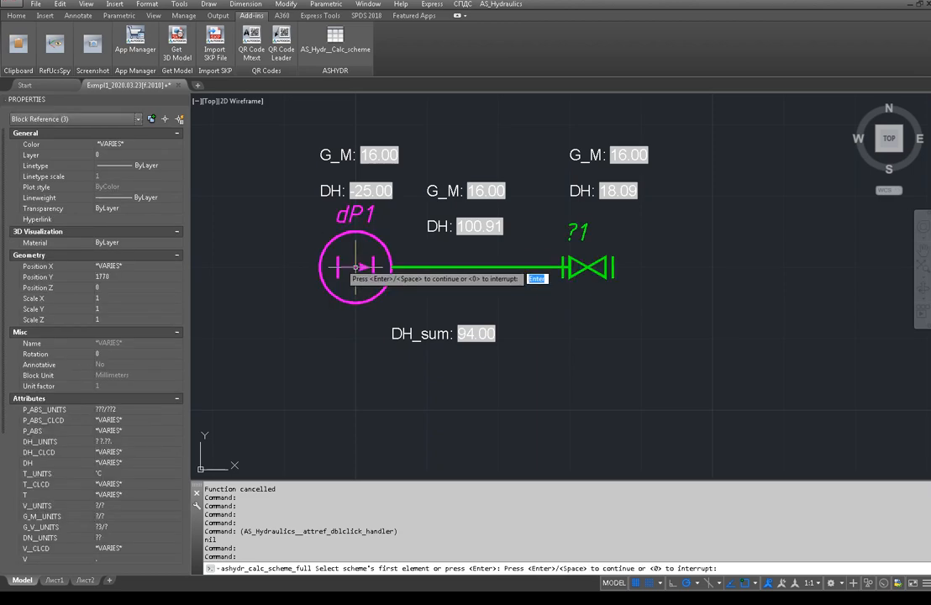
{"action": "key", "text": "Return"}
{"action": "key", "text": "Return"}
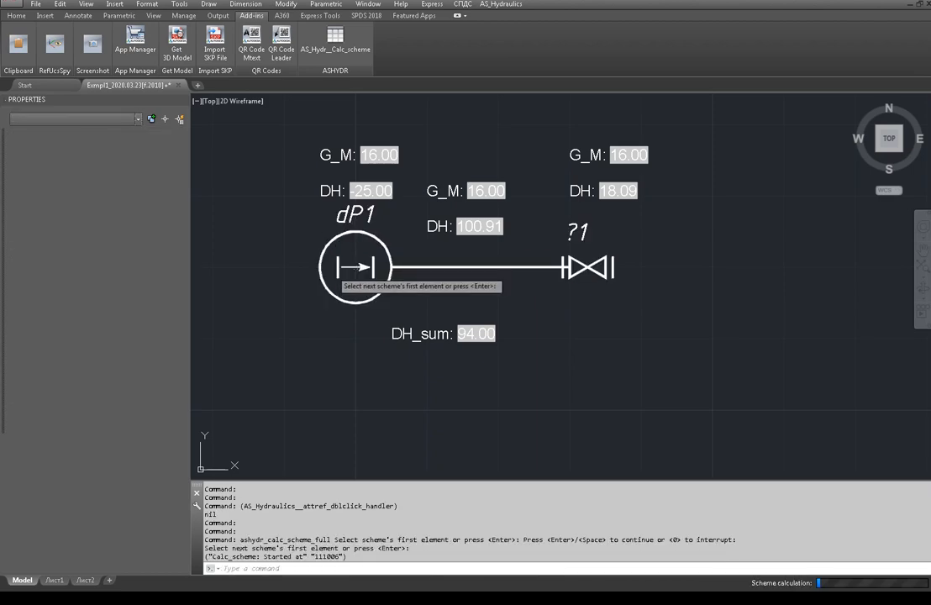
{"action": "key", "text": "Return"}
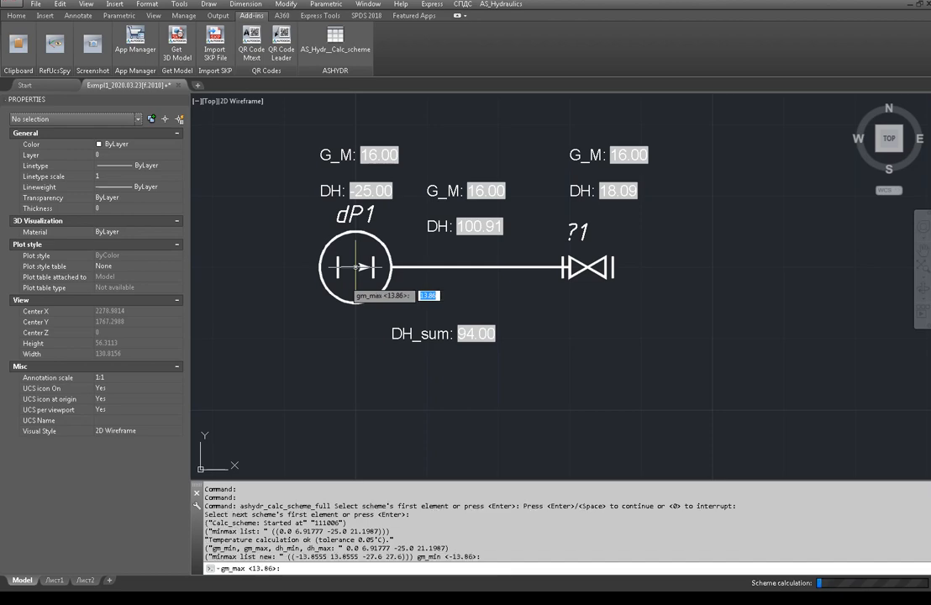
{"action": "key", "text": "Return"}
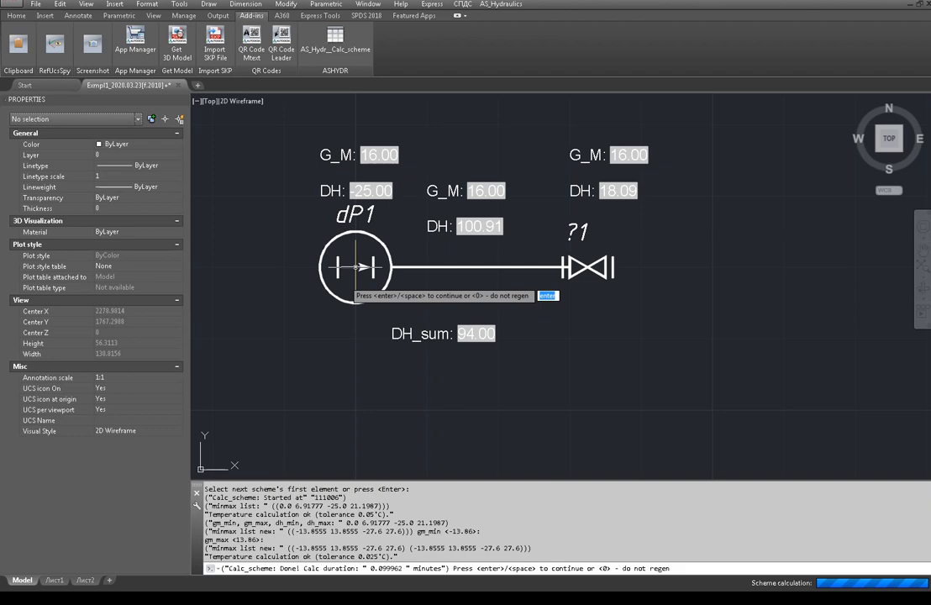
{"action": "key", "text": "Return"}
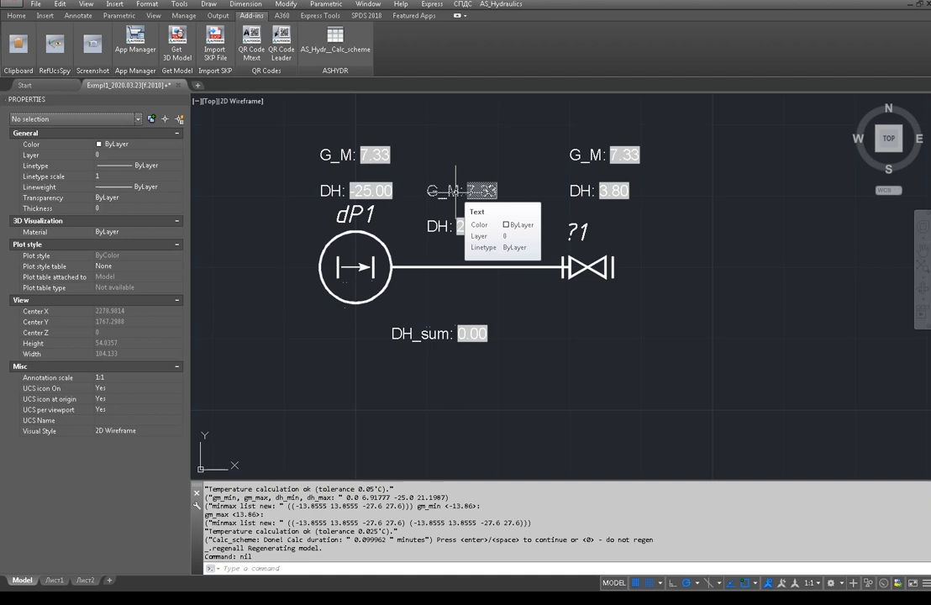
{"action": "left_click", "coordinate": [478, 138]}
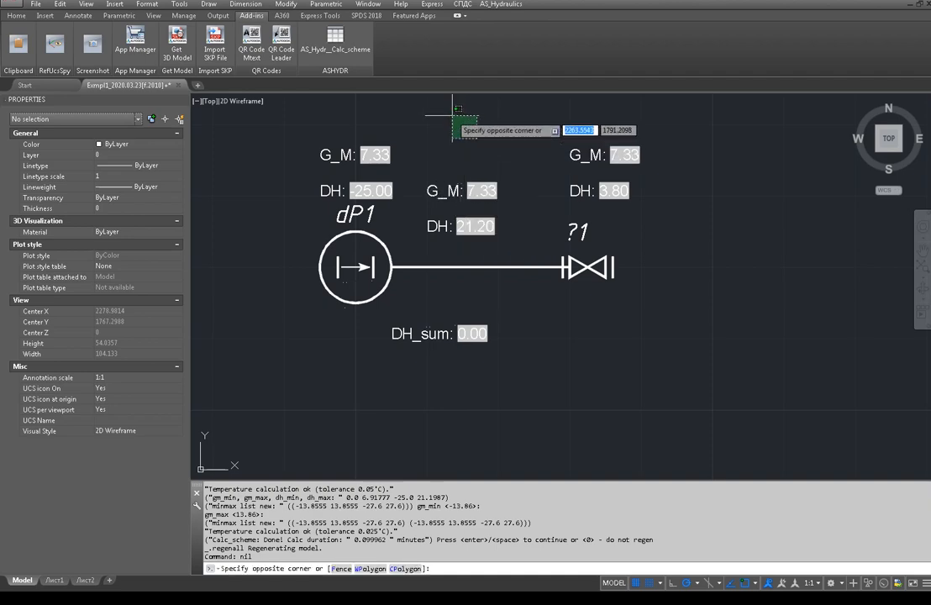
{"action": "left_click", "coordinate": [452, 116]}
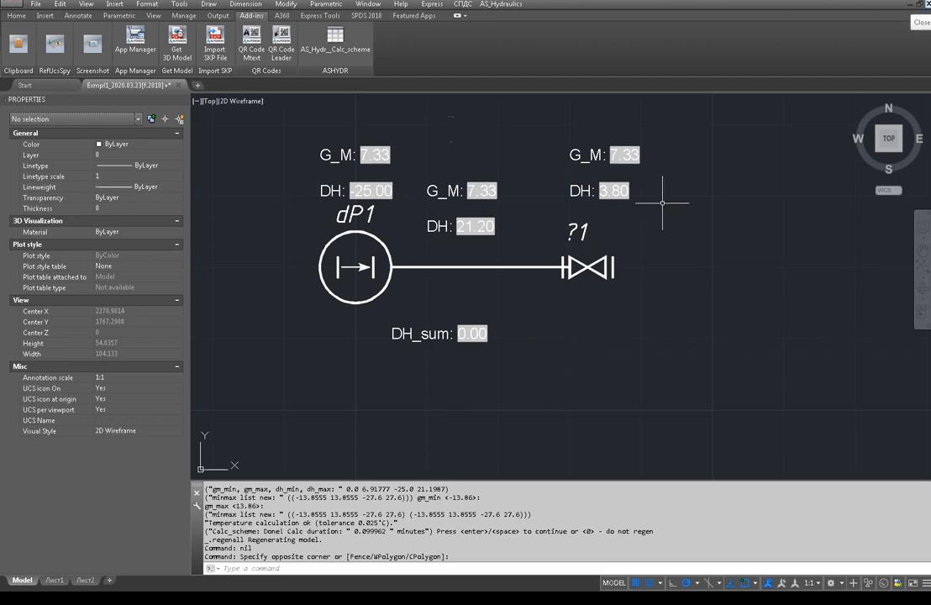
Step: Close the example drawing and open 1200070 Korotchaevo_2020.03.23[f.2010].dwg from the Schemes_exmpls folder
{"action": "left_click", "coordinate": [924, 5]}
{"action": "key", "text": "Escape"}
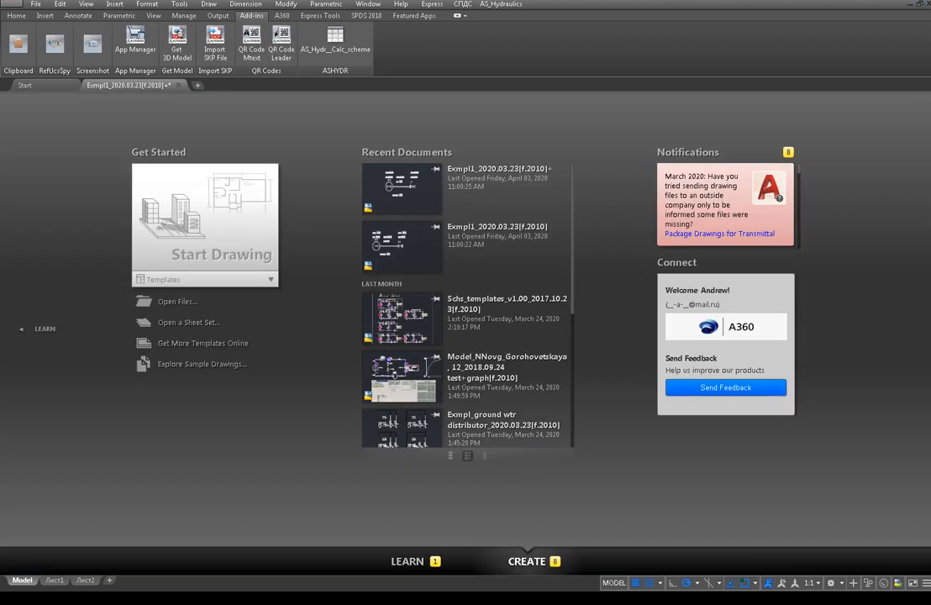
{"action": "key", "text": "ctrl+o"}
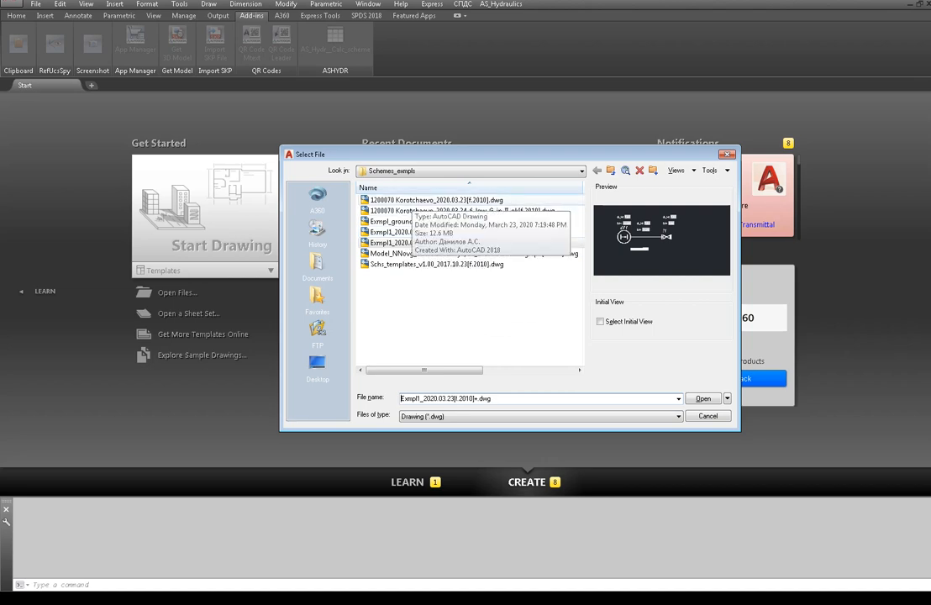
{"action": "double_click", "coordinate": [408, 201]}
{"action": "key", "text": "Return"}
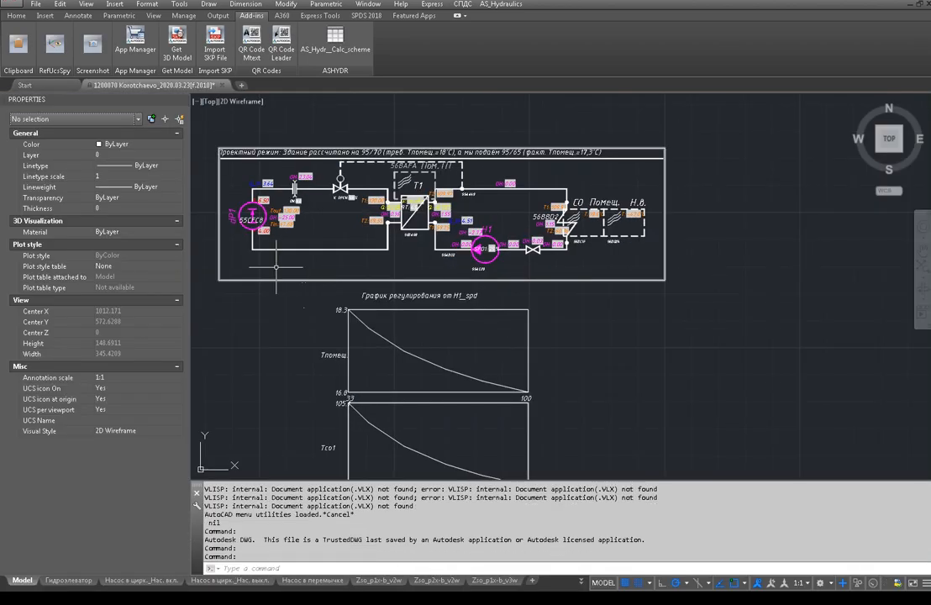
Step: Examine the heating scheme from the dP1 source through heat exchanger T1 and pump H1 to the heated room and outside air
{"action": "middle_click_drag", "start_coordinate": [330, 243], "coordinate": [473, 310]}
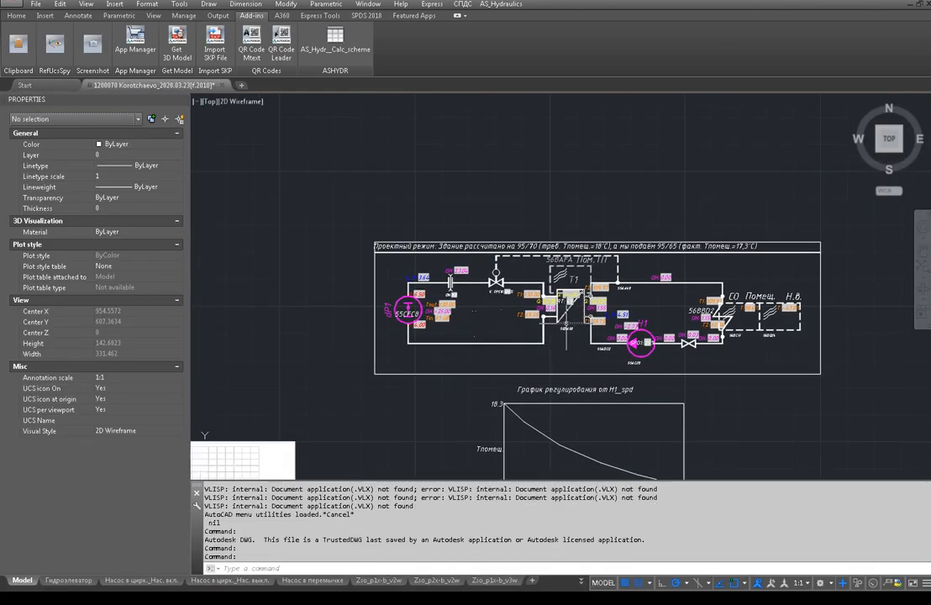
{"action": "scroll", "coordinate": [589, 278], "scroll_direction": "up", "scroll_amount": 2}
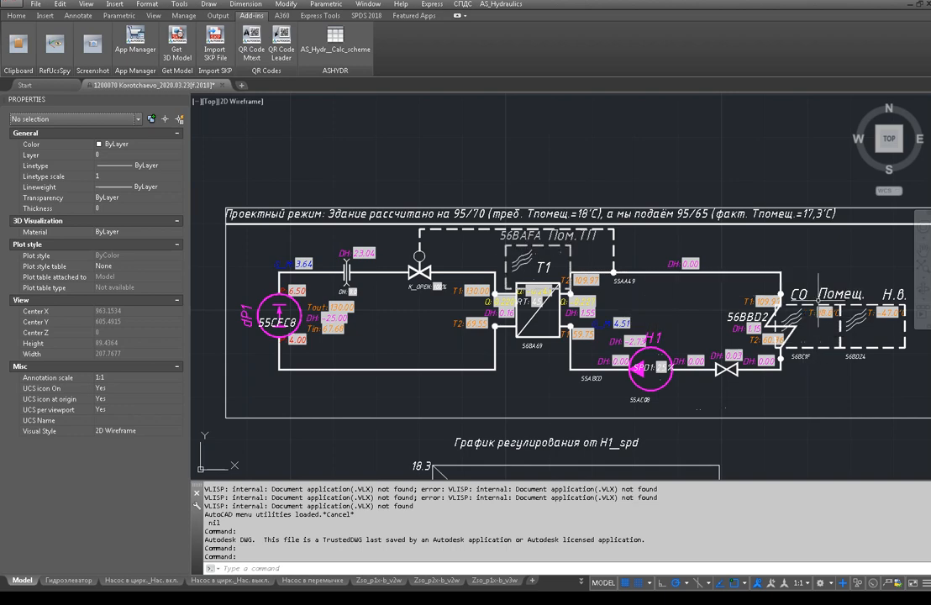
{"action": "mouse_move", "coordinate": [823, 313]}
{"action": "middle_click_drag", "start_coordinate": [708, 301], "coordinate": [632, 284]}
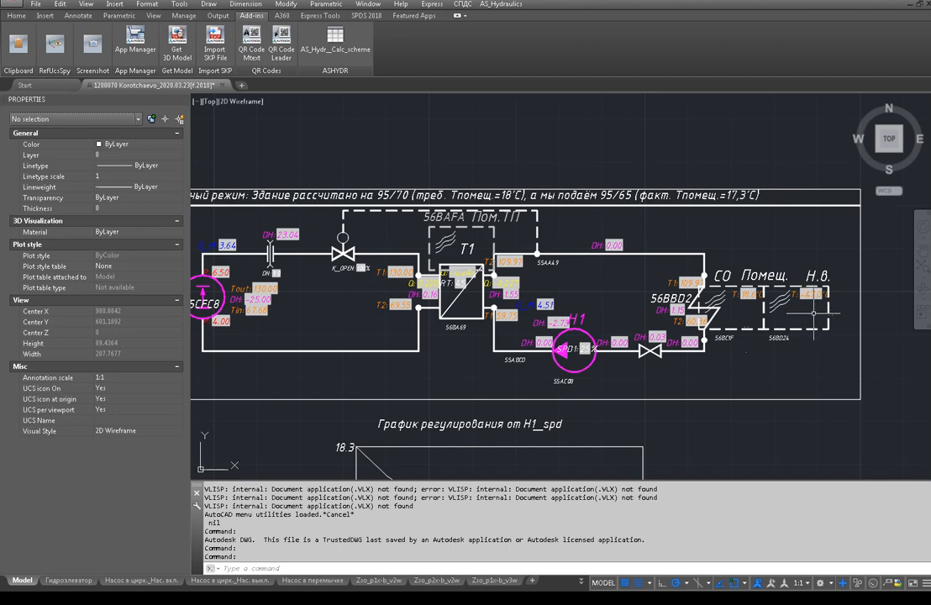
{"action": "middle_click_drag", "start_coordinate": [811, 314], "coordinate": [866, 304]}
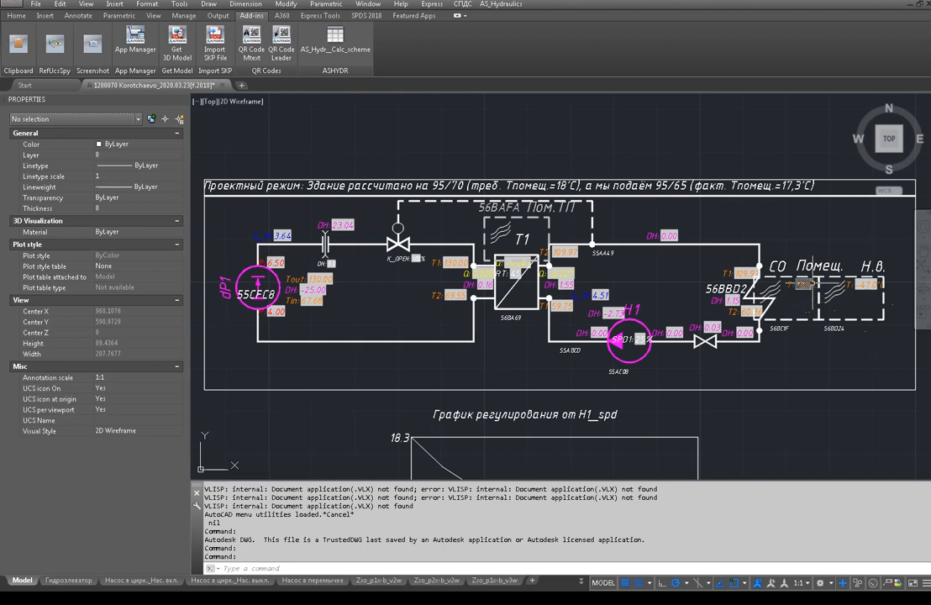
{"action": "left_click", "coordinate": [770, 284]}
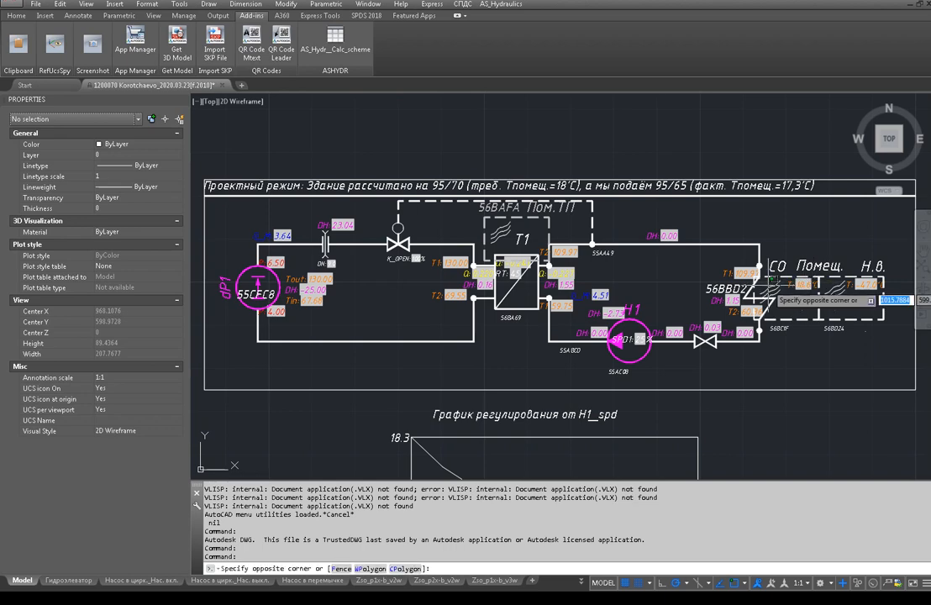
{"action": "key", "text": "Escape"}
{"action": "left_click", "coordinate": [772, 290]}
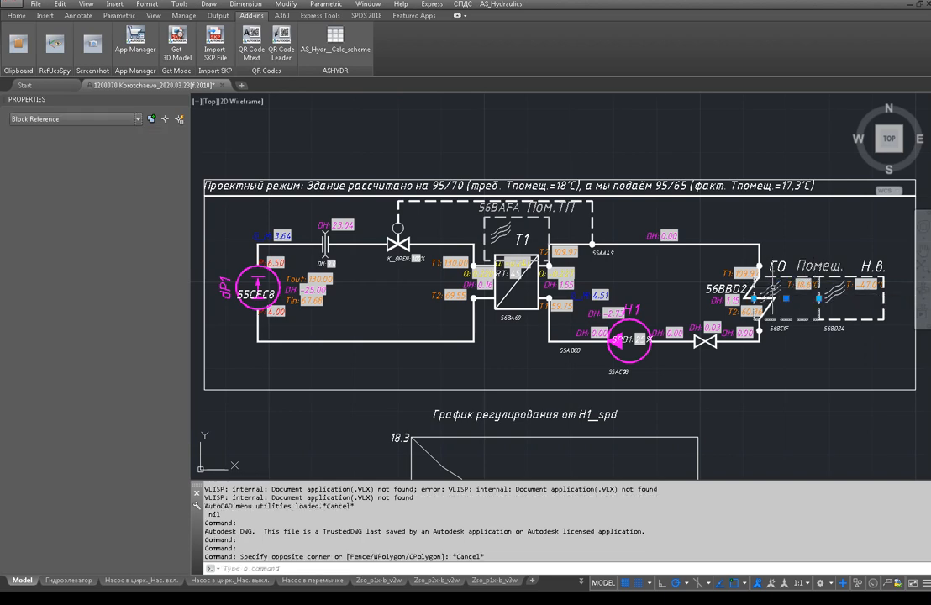
{"action": "key", "text": "Escape"}
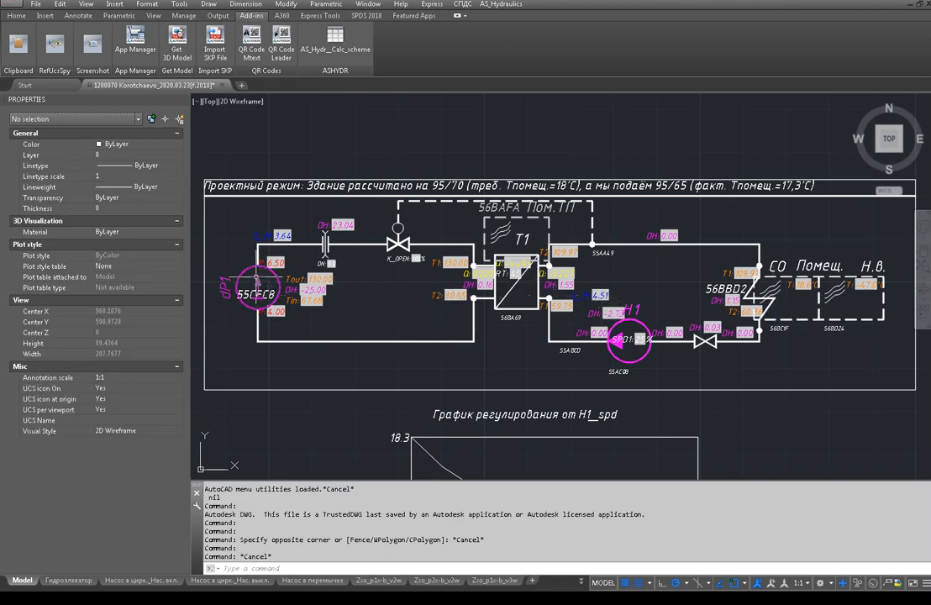
Step: Load AS_Hydraulics for this drawing by starting the full scheme calculation, and cancel the calculation before choosing a first element
{"action": "mouse_move", "coordinate": [256, 275]}
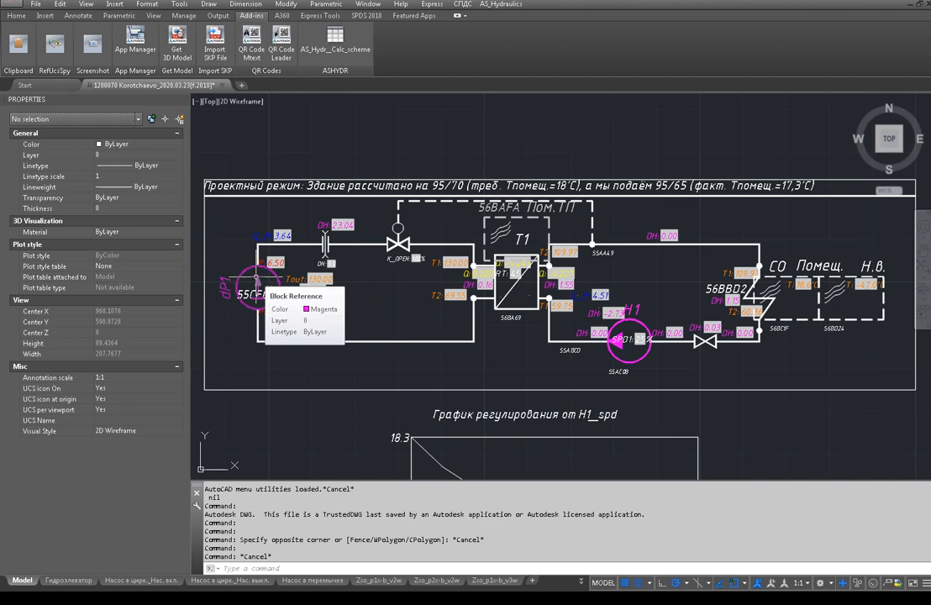
{"action": "double_click", "coordinate": [257, 276]}
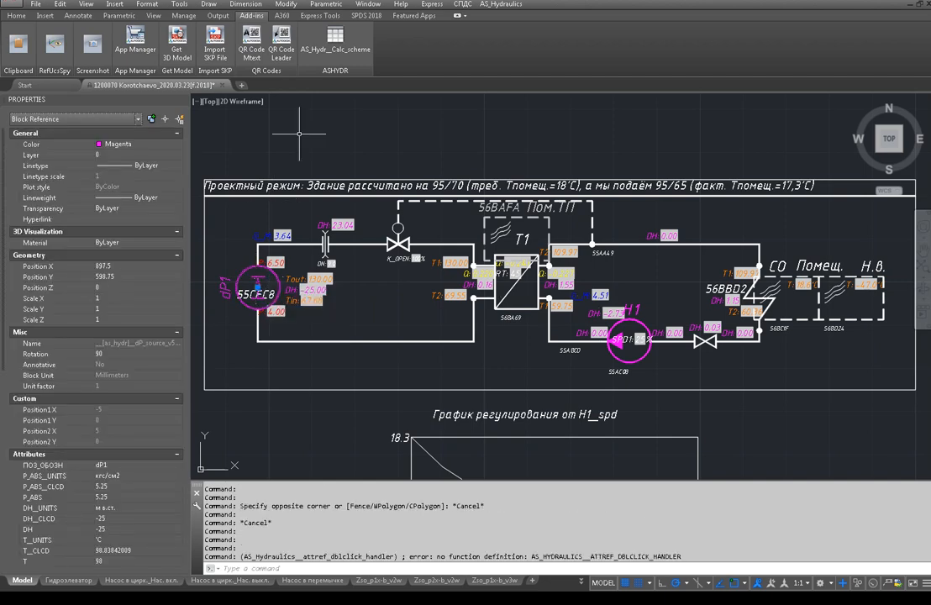
{"action": "left_click", "coordinate": [335, 38]}
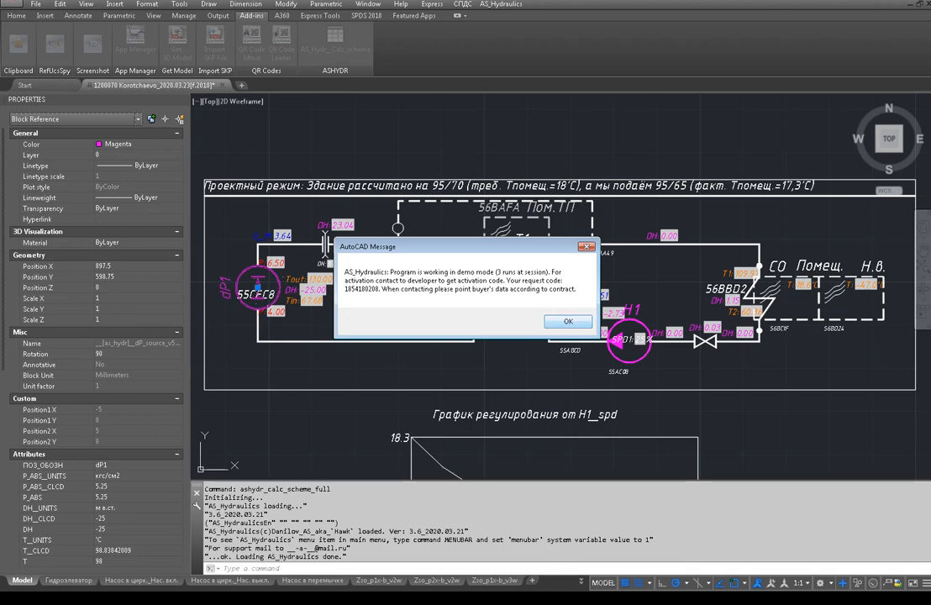
{"action": "key", "text": "Return"}
{"action": "key", "text": "Escape"}
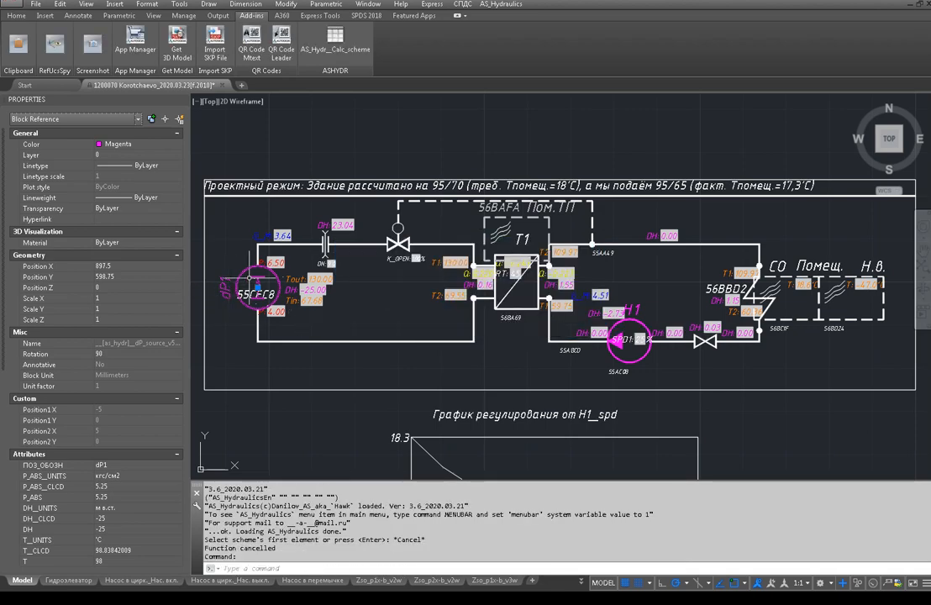
{"action": "key", "text": "Escape"}
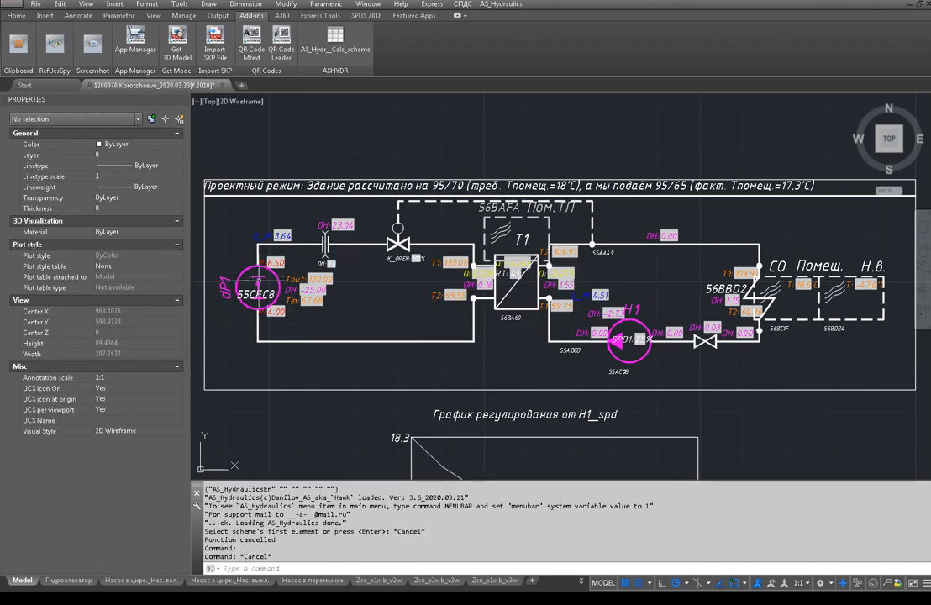
Step: Set the DH property of source dP1 to -20
{"action": "double_click", "coordinate": [258, 280]}
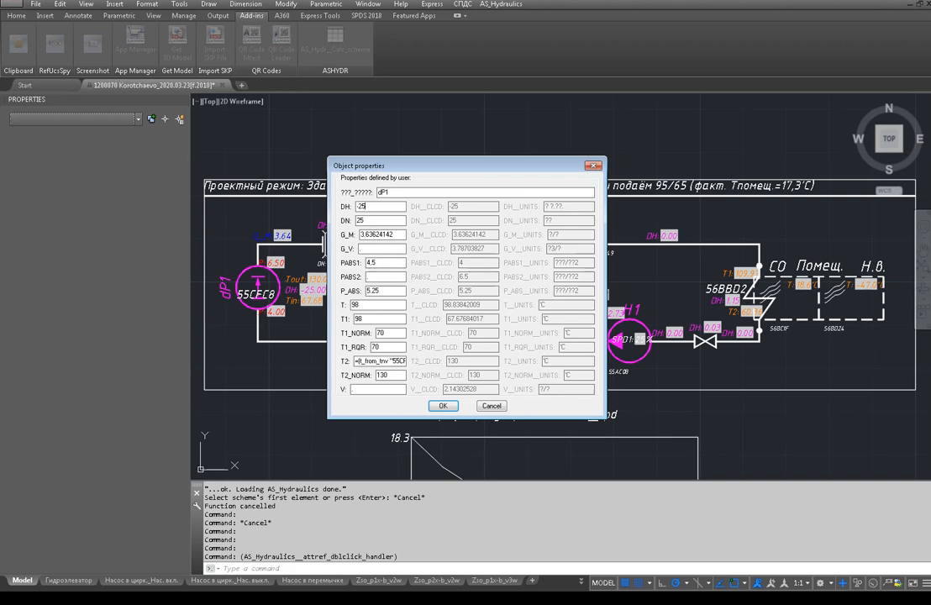
{"action": "key", "text": "shift+Home"}
{"action": "type", "text": "-20"}
{"action": "key", "text": "Return"}
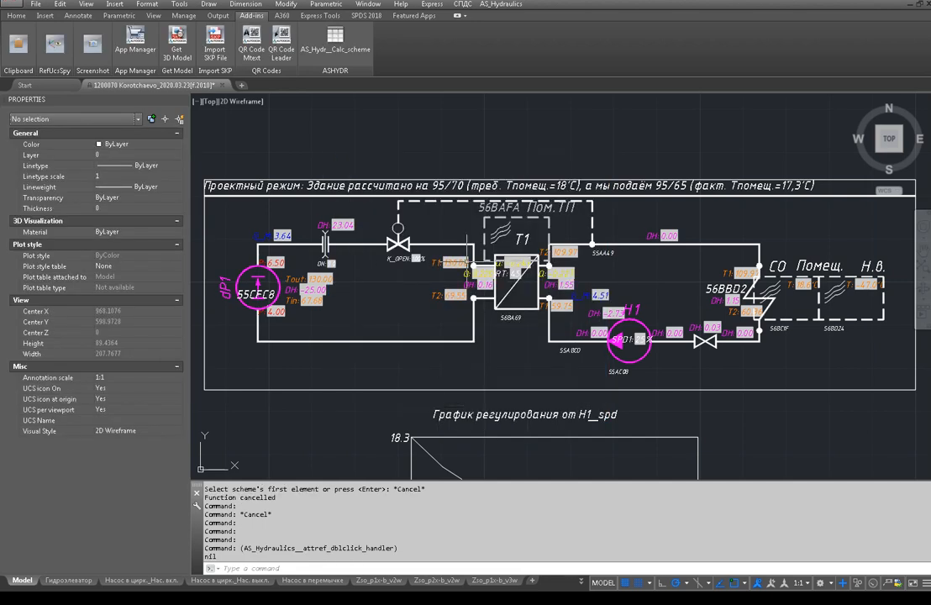
Step: Start the full scheme calculation and define the first contour from source dP1 through the supply pipe leading to the orifice
{"action": "left_click", "coordinate": [336, 38]}
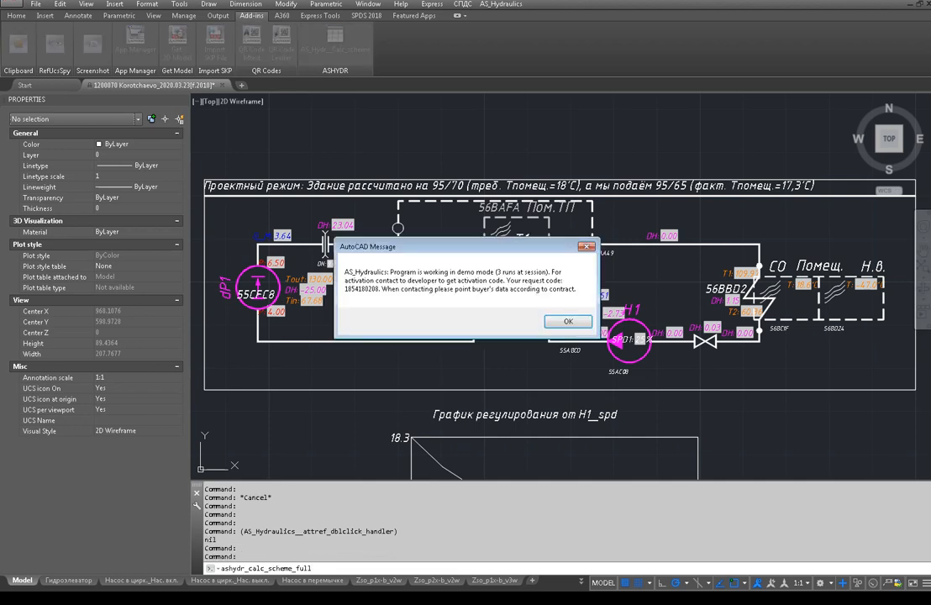
{"action": "key", "text": "Return"}
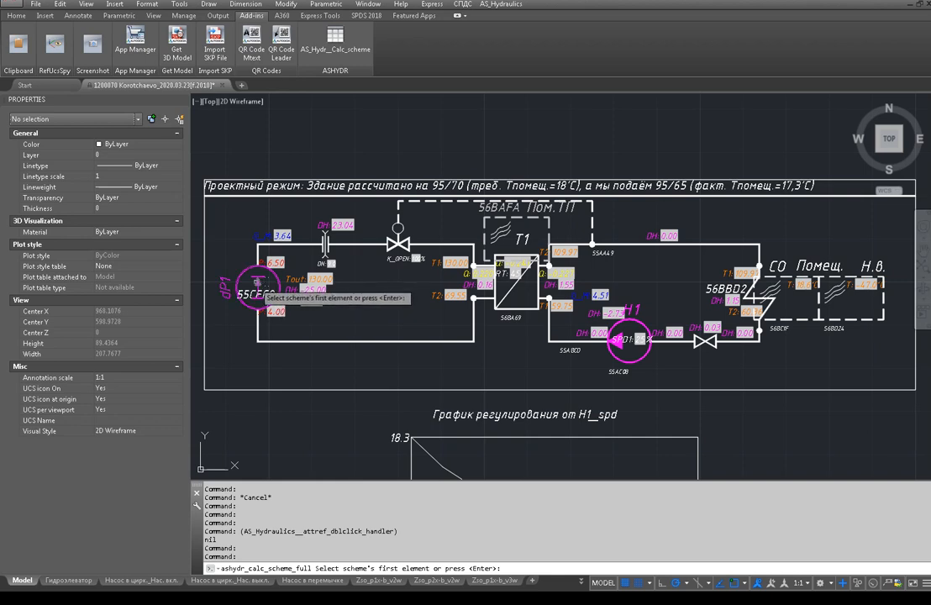
{"action": "left_click", "coordinate": [257, 283]}
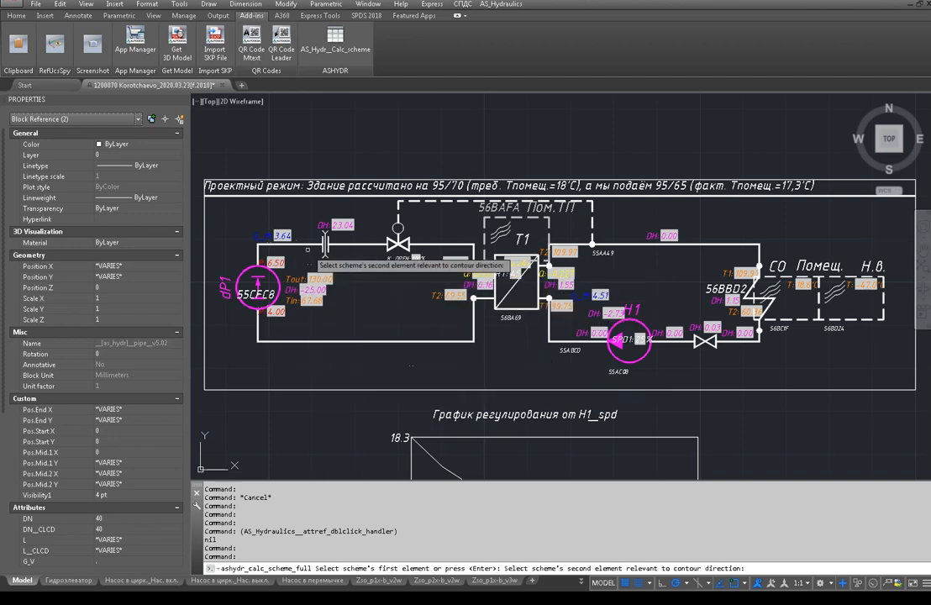
{"action": "left_click", "coordinate": [257, 249]}
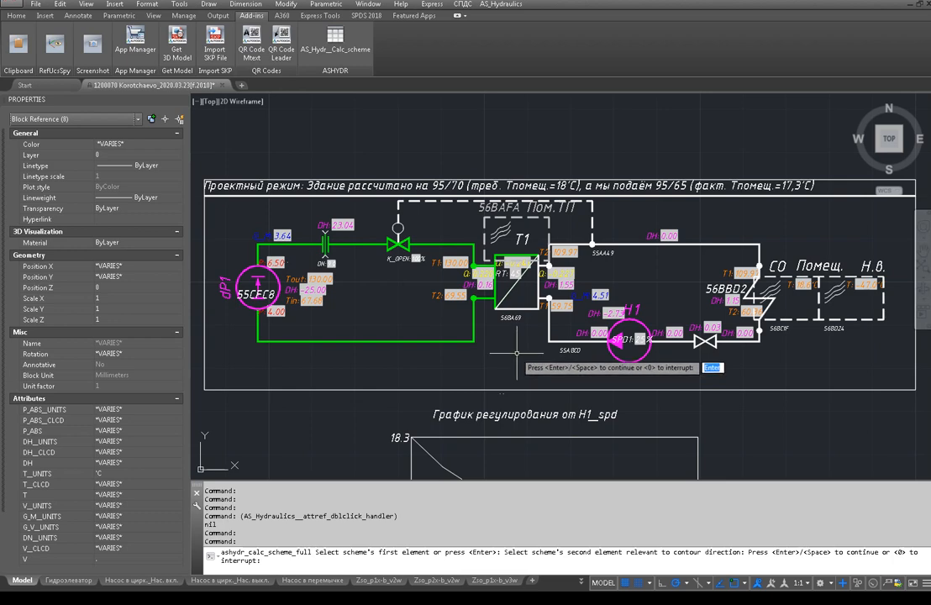
{"action": "key", "text": "Return"}
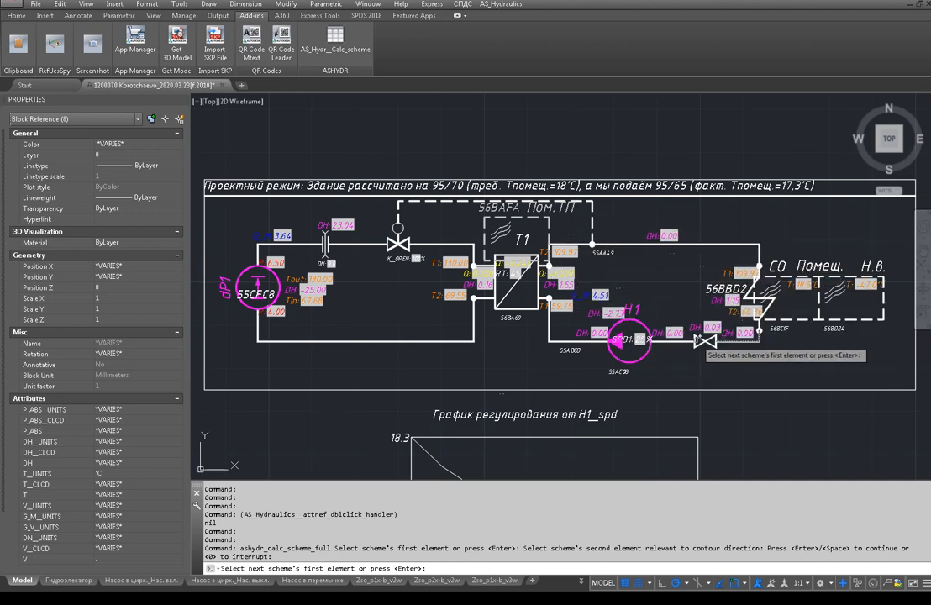
Step: Add the second contour from pump H1 through the pipe toward heat exchanger T1 and run the calculation
{"action": "left_click", "coordinate": [629, 358]}
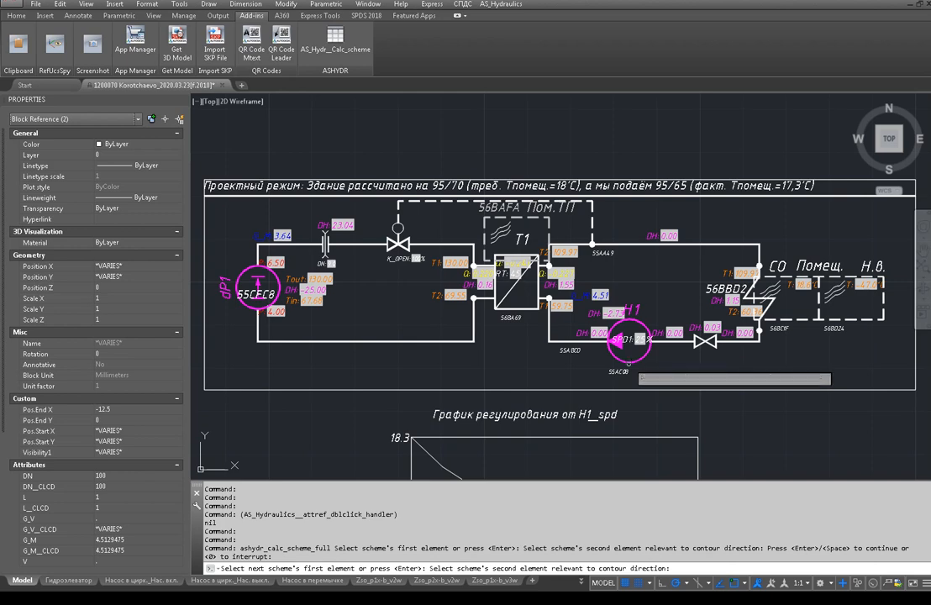
{"action": "left_click", "coordinate": [572, 344]}
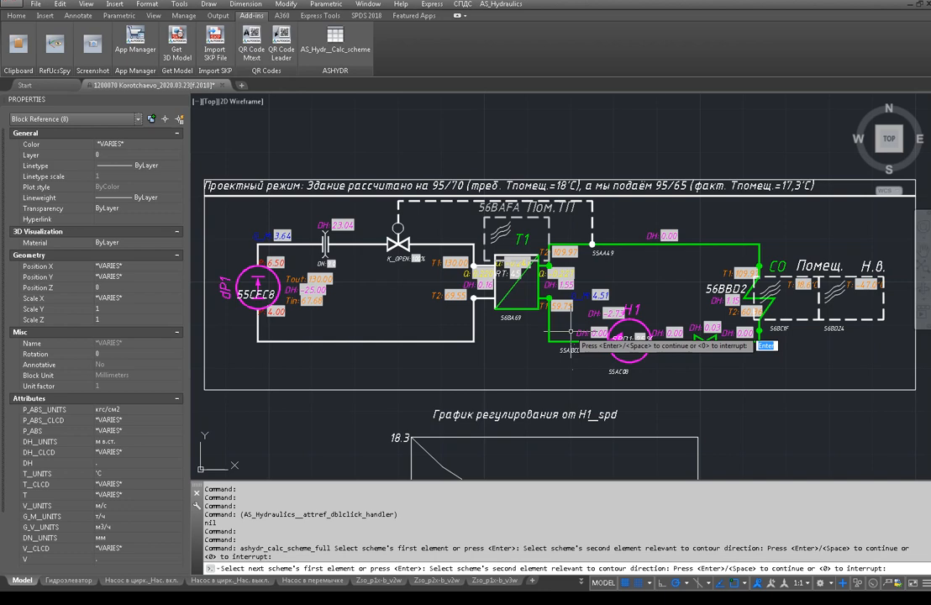
{"action": "key", "text": "Return"}
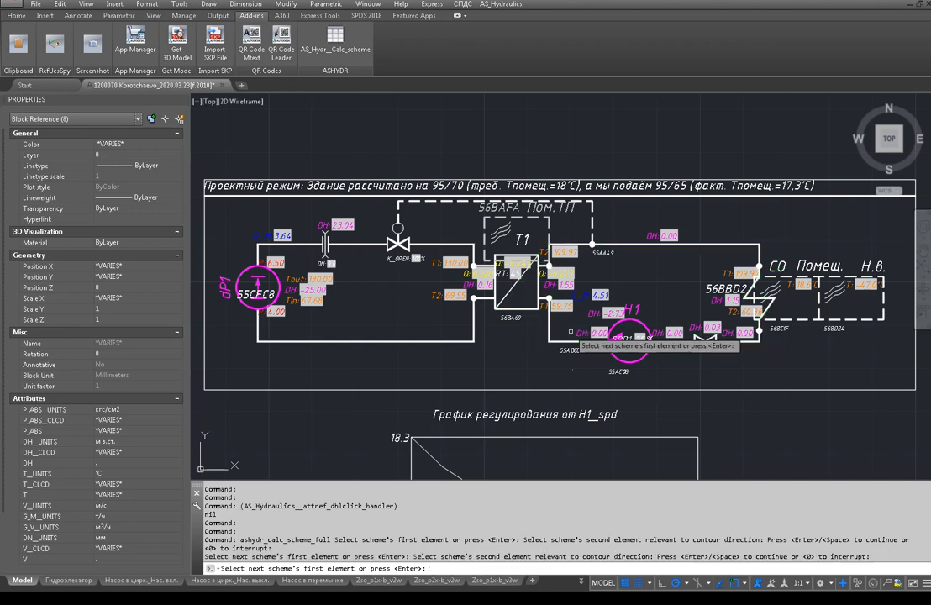
{"action": "key", "text": "Return"}
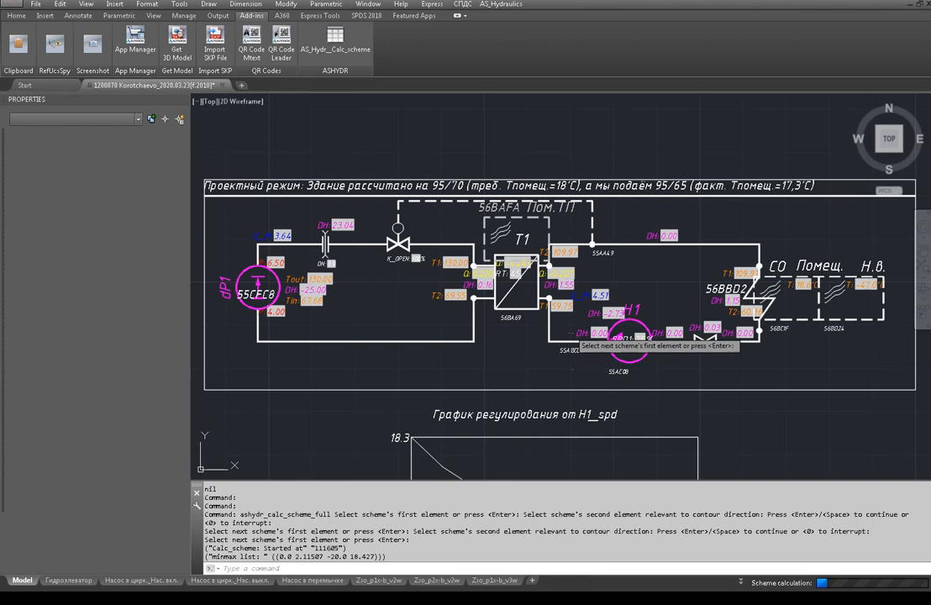
Step: Accept the default gm_min and gm_max limits of -4.25/4.25 and -8.12/8.12, and regenerate the drawing
{"action": "key", "text": "Return"}
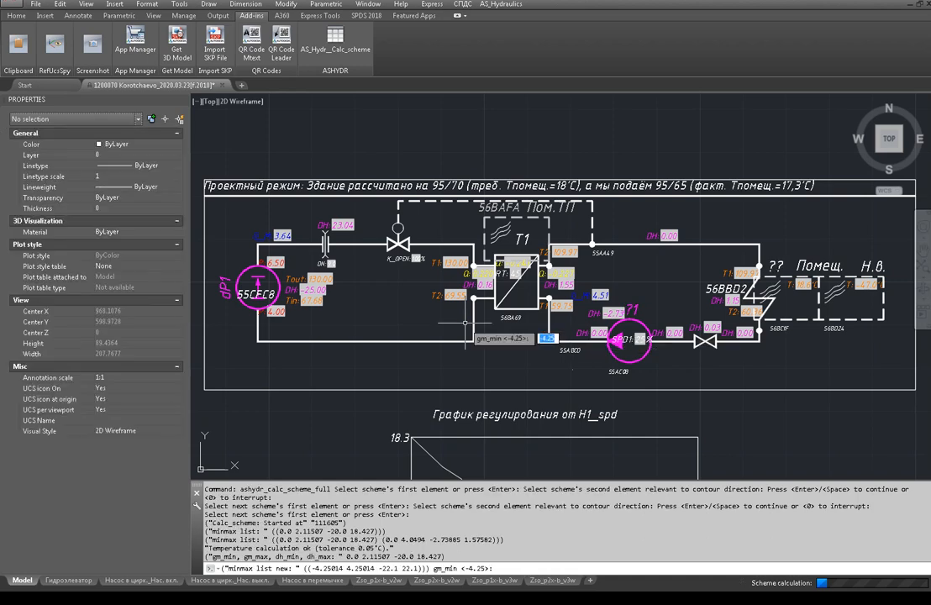
{"action": "key", "text": "Return"}
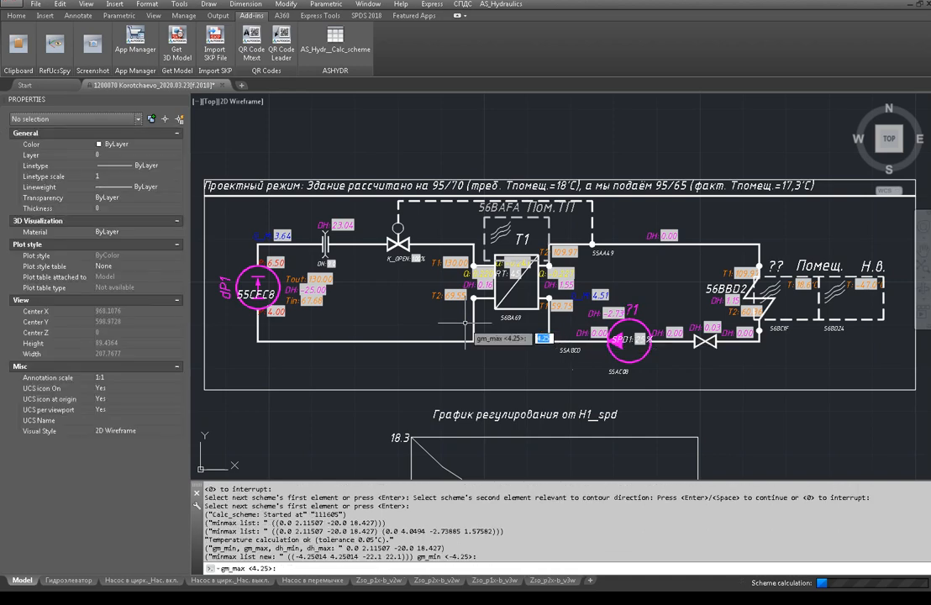
{"action": "key", "text": "Return"}
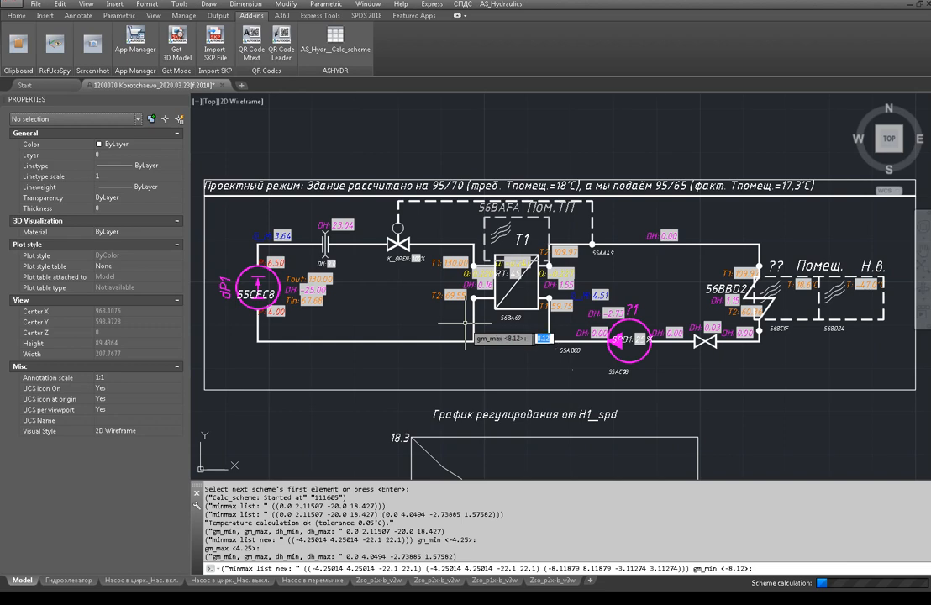
{"action": "key", "text": "Return"}
{"action": "key", "text": "Return"}
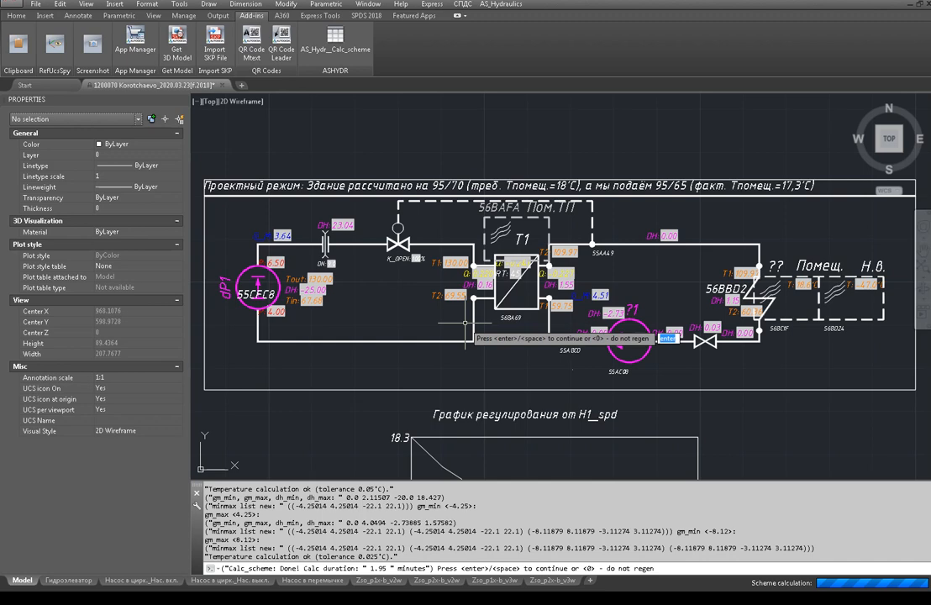
{"action": "key", "text": "Return"}
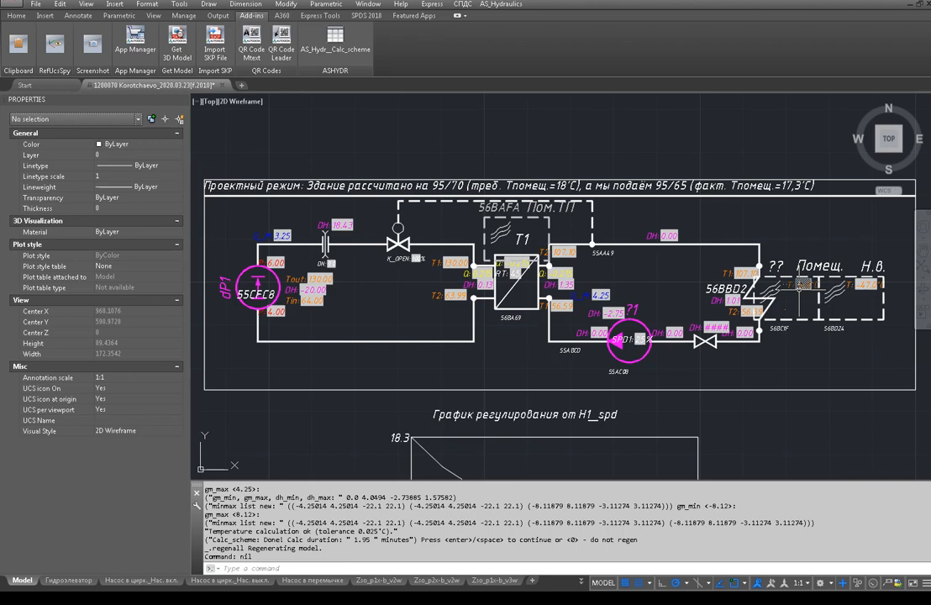
Step: Examine the recalculated temperatures, heat and flow values at the heated room, heat exchanger T1 and both contours
{"action": "scroll", "coordinate": [798, 291], "scroll_direction": "up", "scroll_amount": 2}
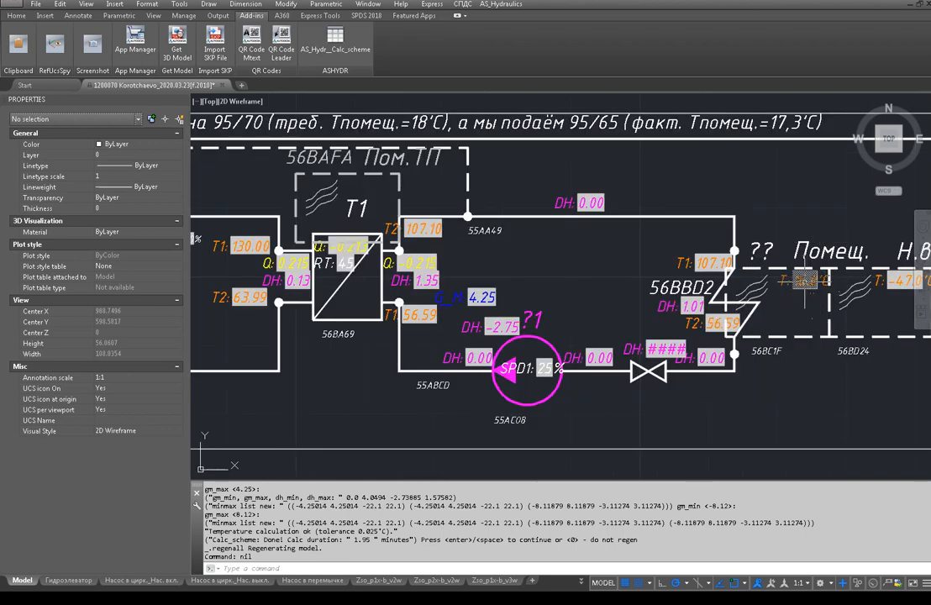
{"action": "scroll", "coordinate": [807, 290], "scroll_direction": "down", "scroll_amount": 2}
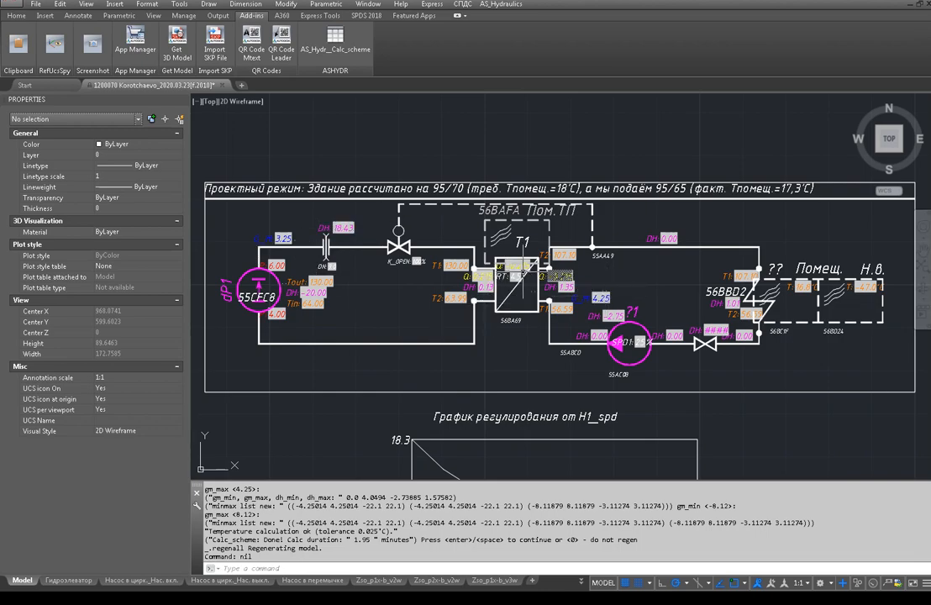
{"action": "scroll", "coordinate": [511, 276], "scroll_direction": "up", "scroll_amount": 4}
{"action": "scroll", "coordinate": [511, 275], "scroll_direction": "down", "scroll_amount": 2}
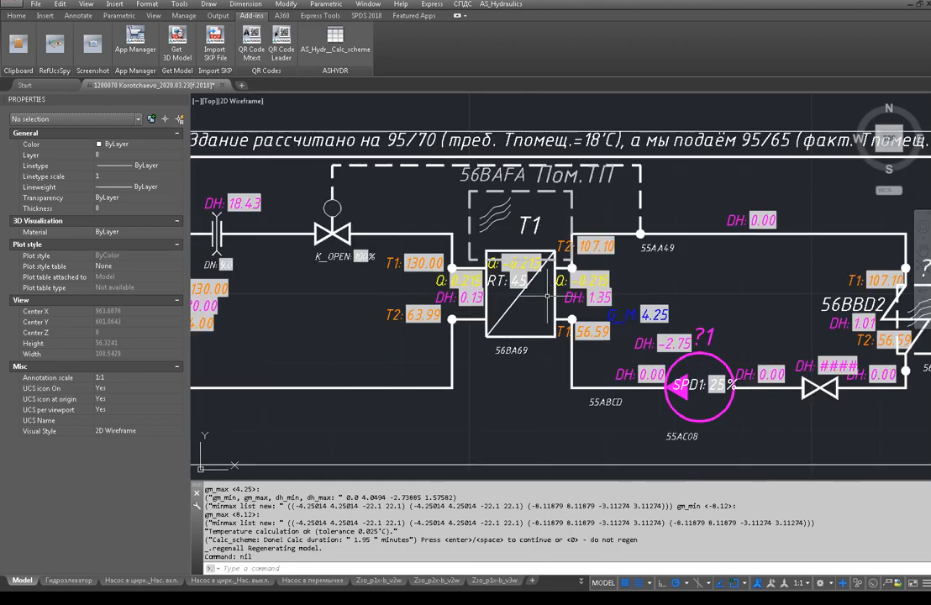
{"action": "scroll", "coordinate": [511, 277], "scroll_direction": "down", "scroll_amount": 2}
{"action": "scroll", "coordinate": [542, 278], "scroll_direction": "down", "scroll_amount": 2}
{"action": "scroll", "coordinate": [522, 263], "scroll_direction": "up", "scroll_amount": 2}
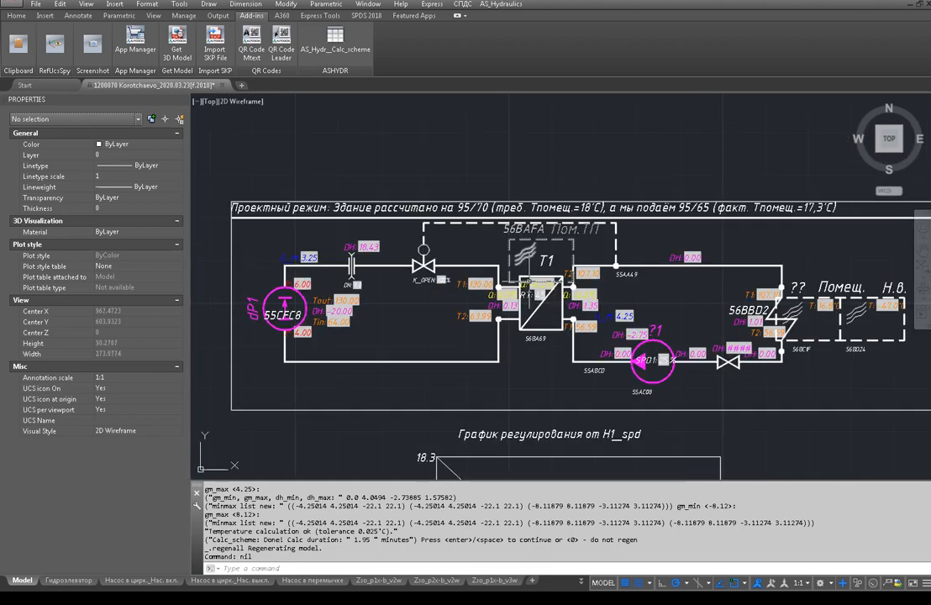
{"action": "middle_click_drag", "start_coordinate": [543, 290], "coordinate": [503, 276]}
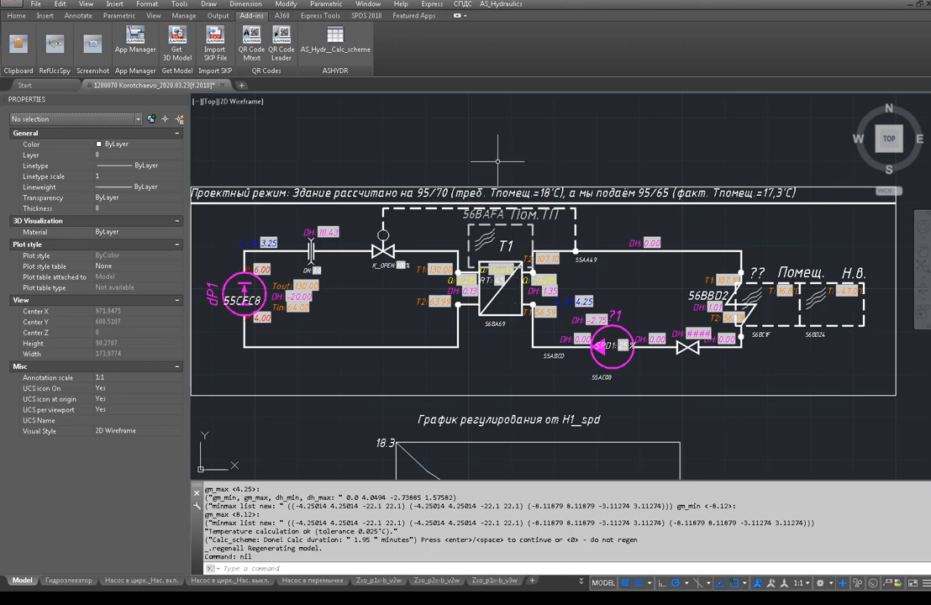
{"action": "left_click", "coordinate": [501, 4]}
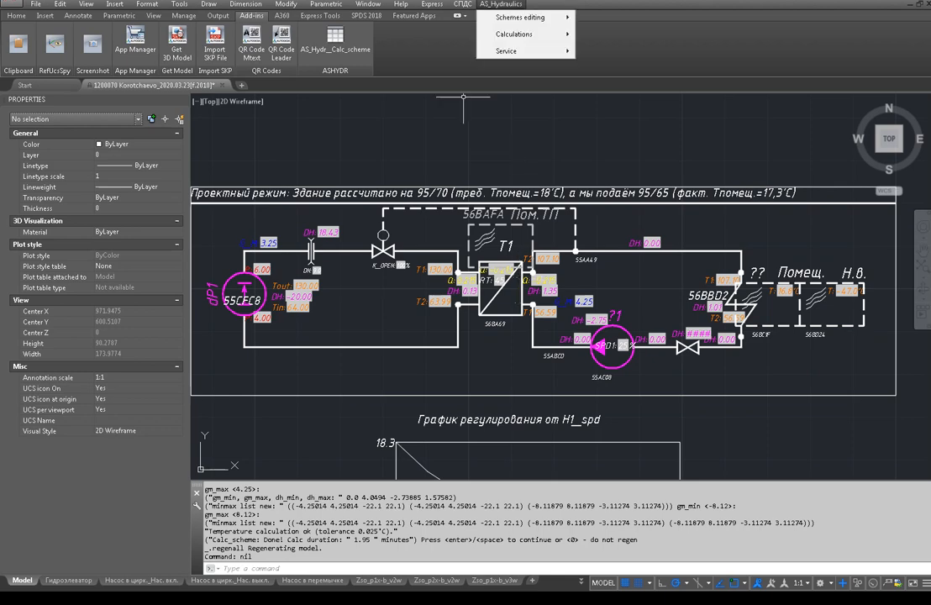
{"action": "mouse_move", "coordinate": [521, 17]}
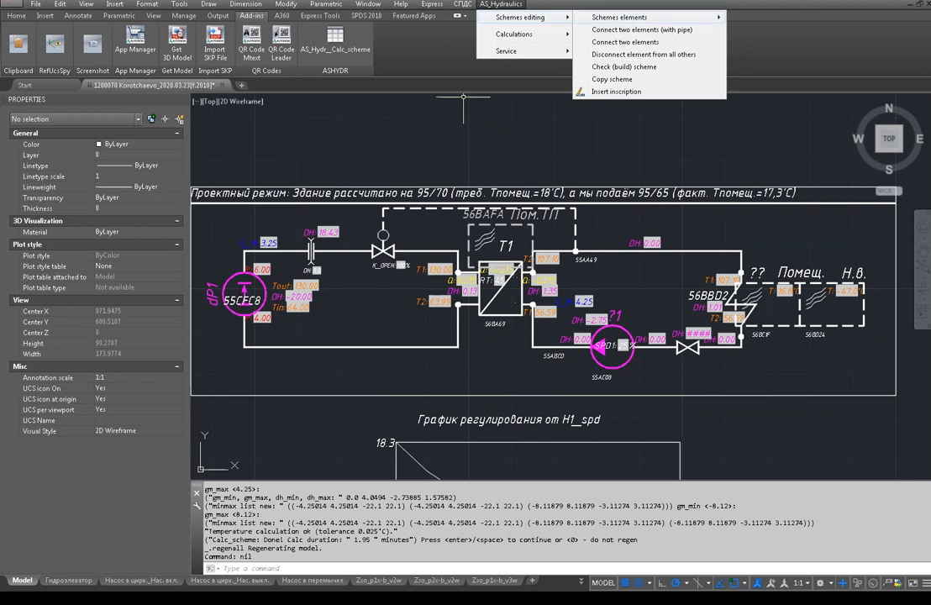
{"action": "mouse_move", "coordinate": [639, 16]}
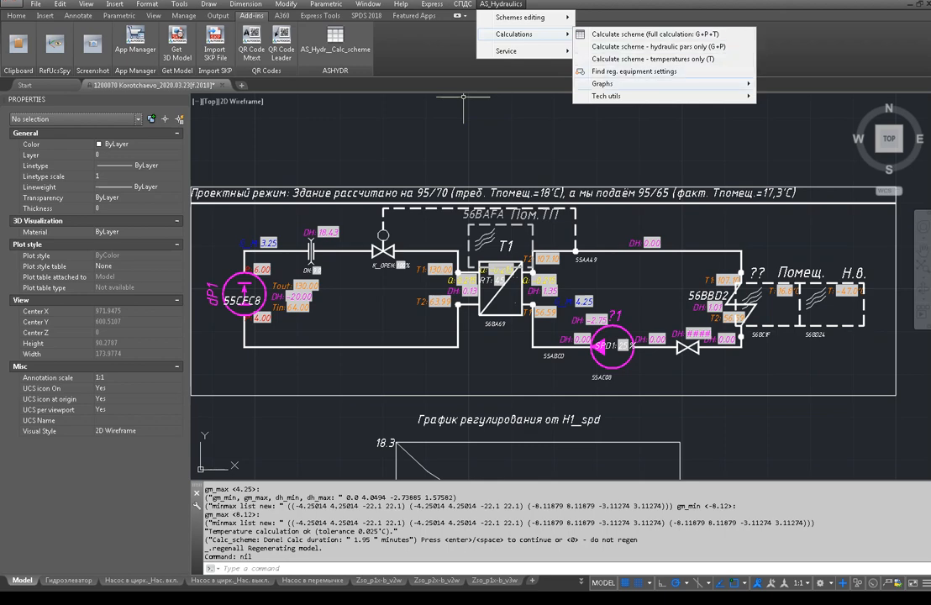
{"action": "mouse_move", "coordinate": [622, 83]}
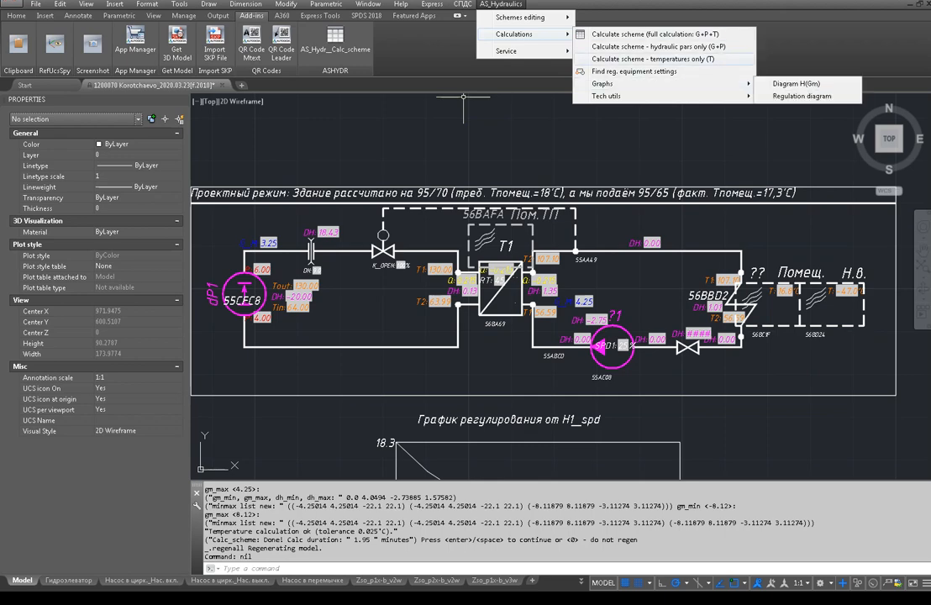
{"action": "left_click", "coordinate": [517, 202]}
{"action": "left_click", "coordinate": [652, 126]}
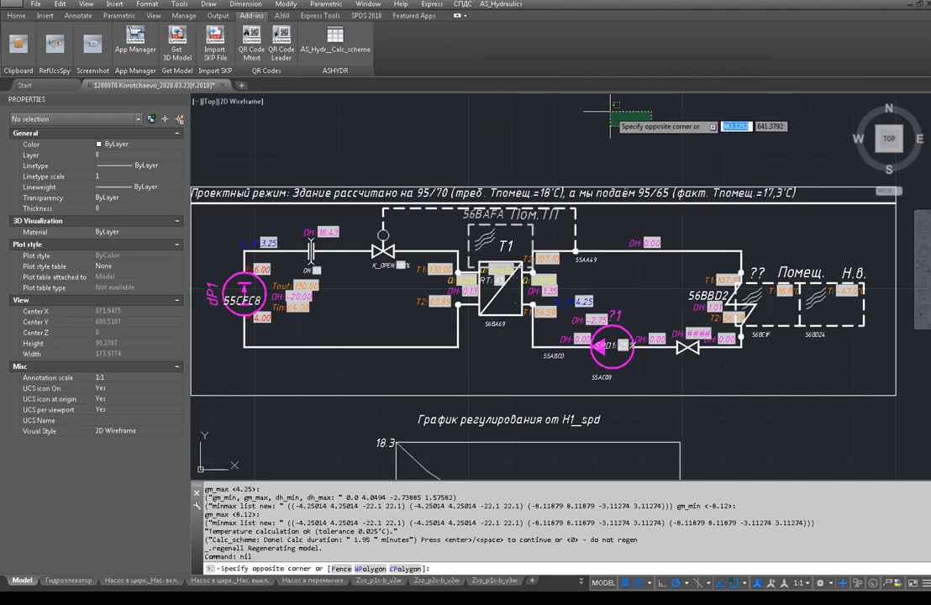